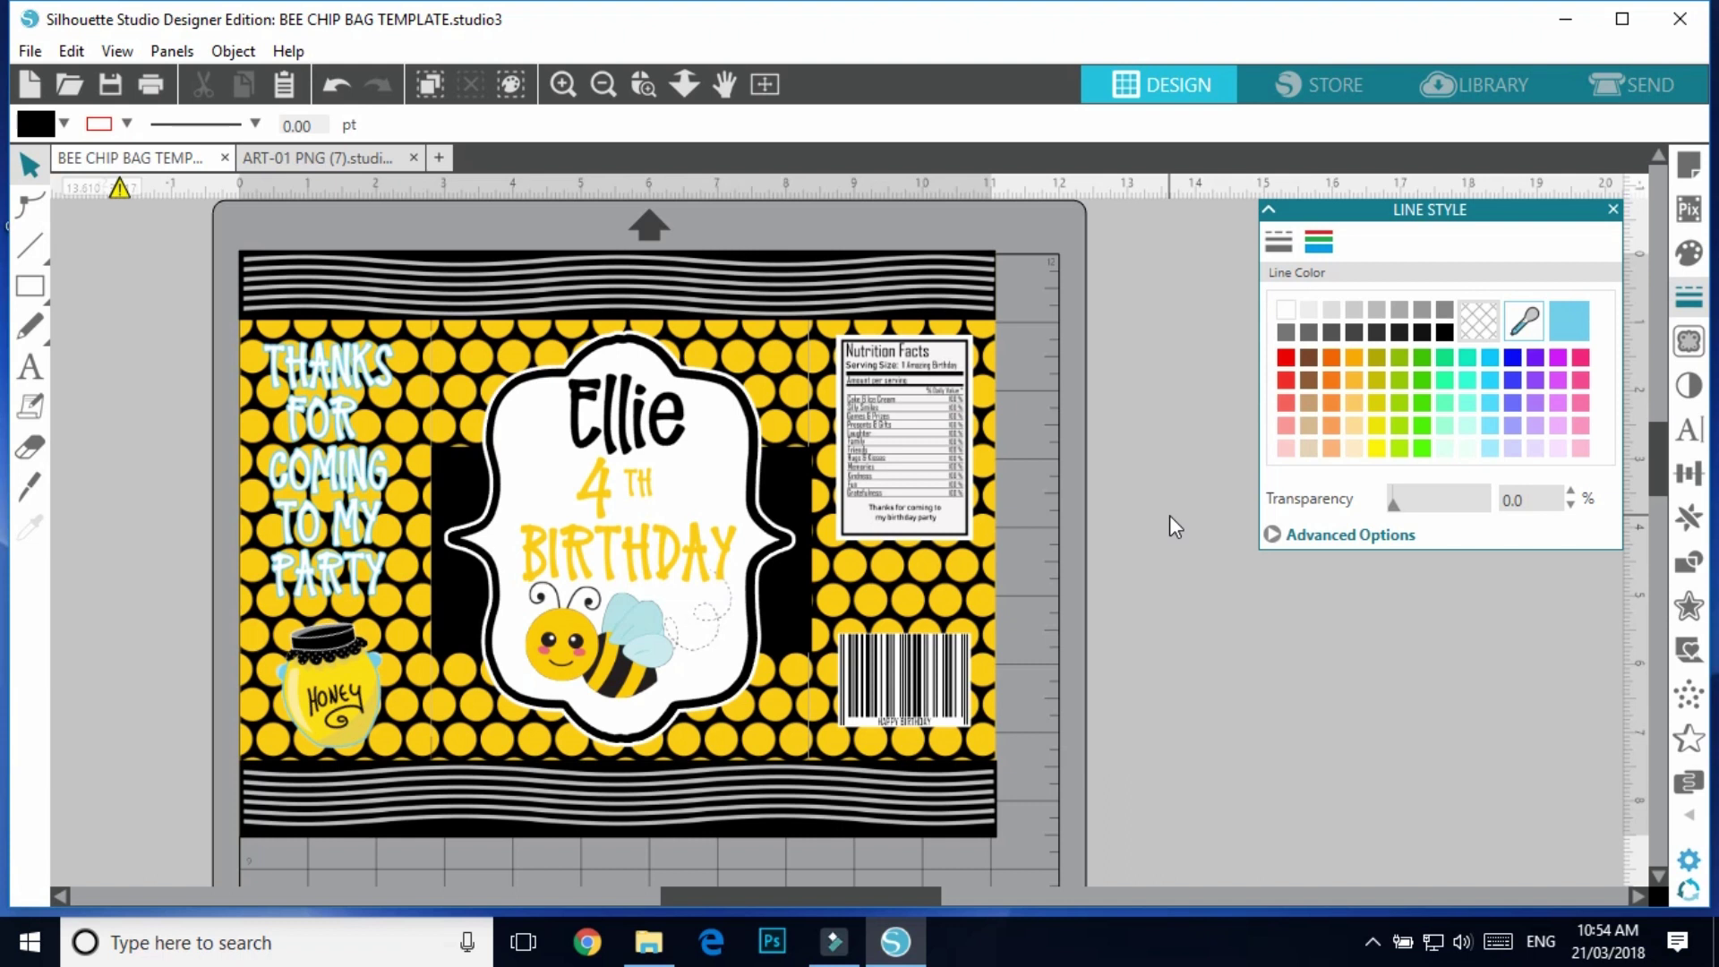
- Close the ART-01 PNG (7) document without saving and drag the bee chip bag wrapper right, off the mat
left_click(288, 161)
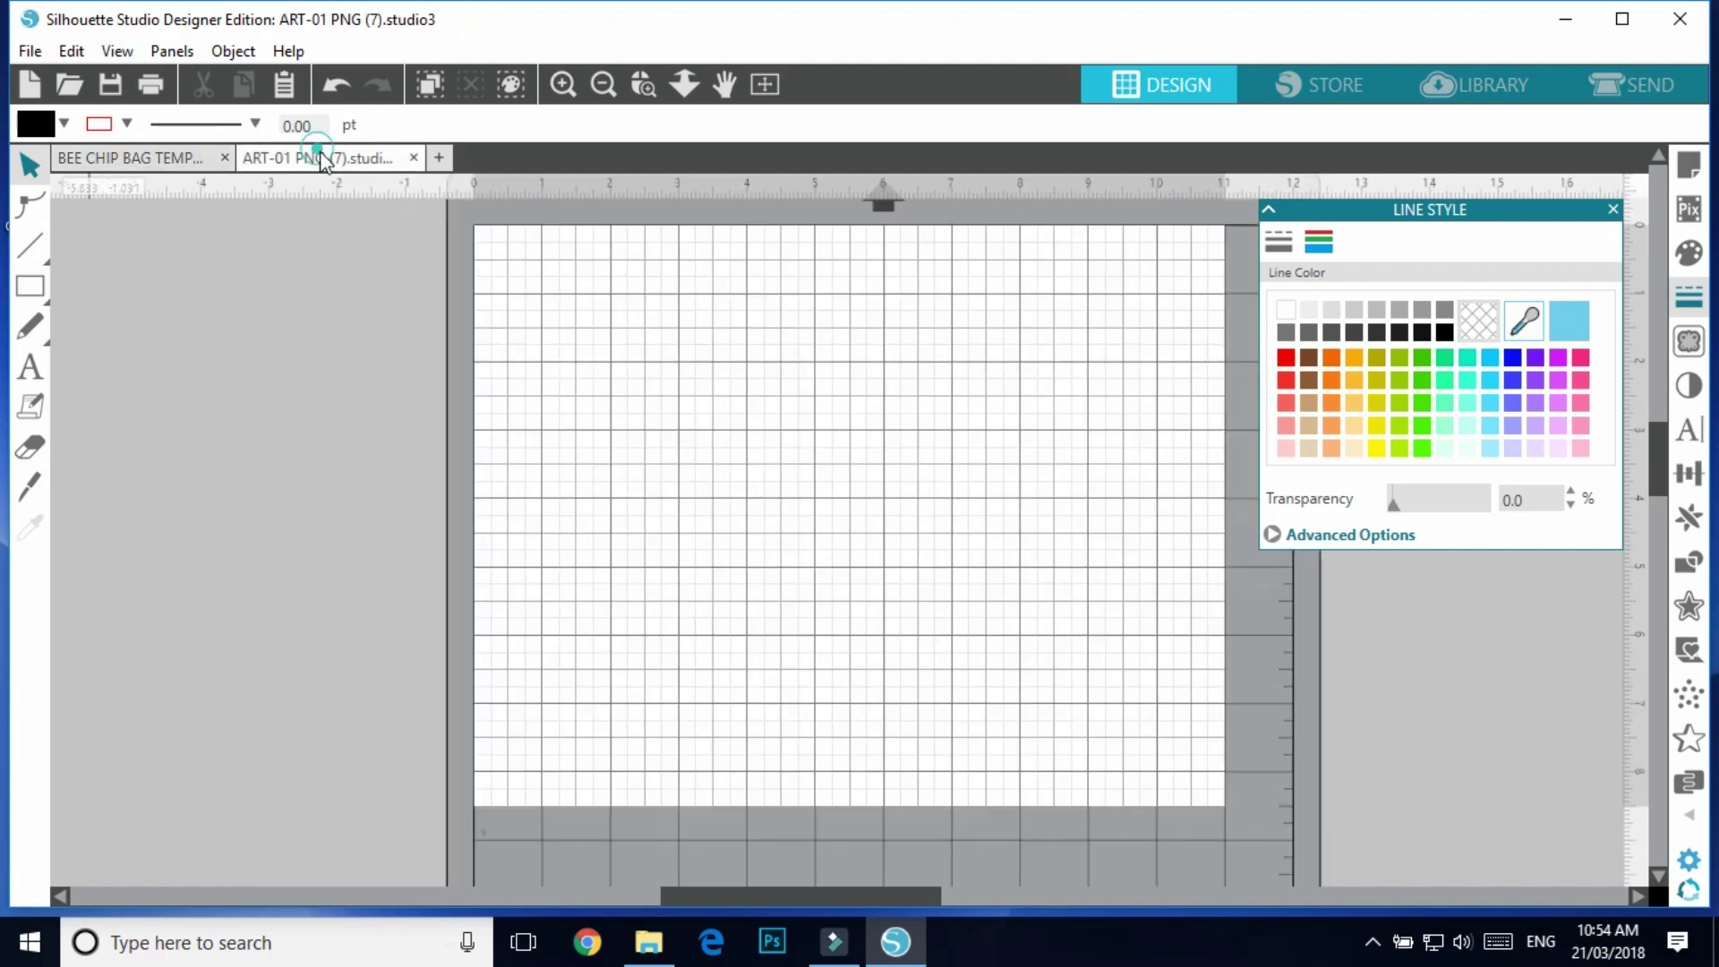
left_click(413, 158)
left_click(890, 518)
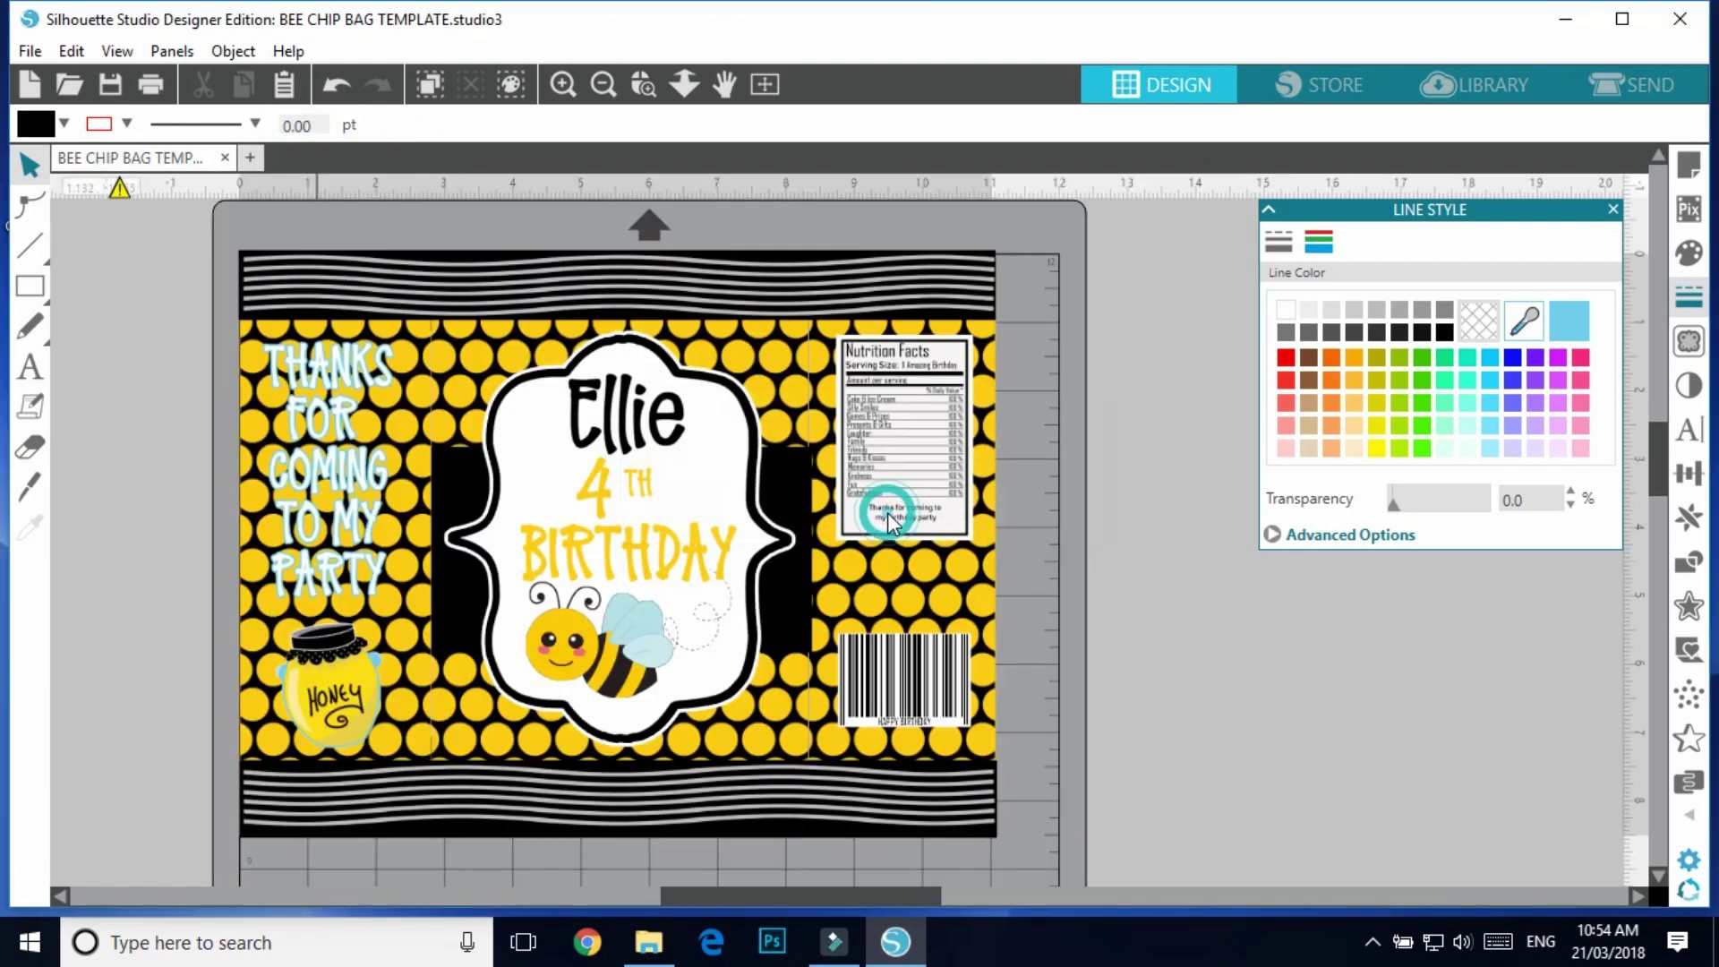
left_click_drag(712, 654, 1567, 685)
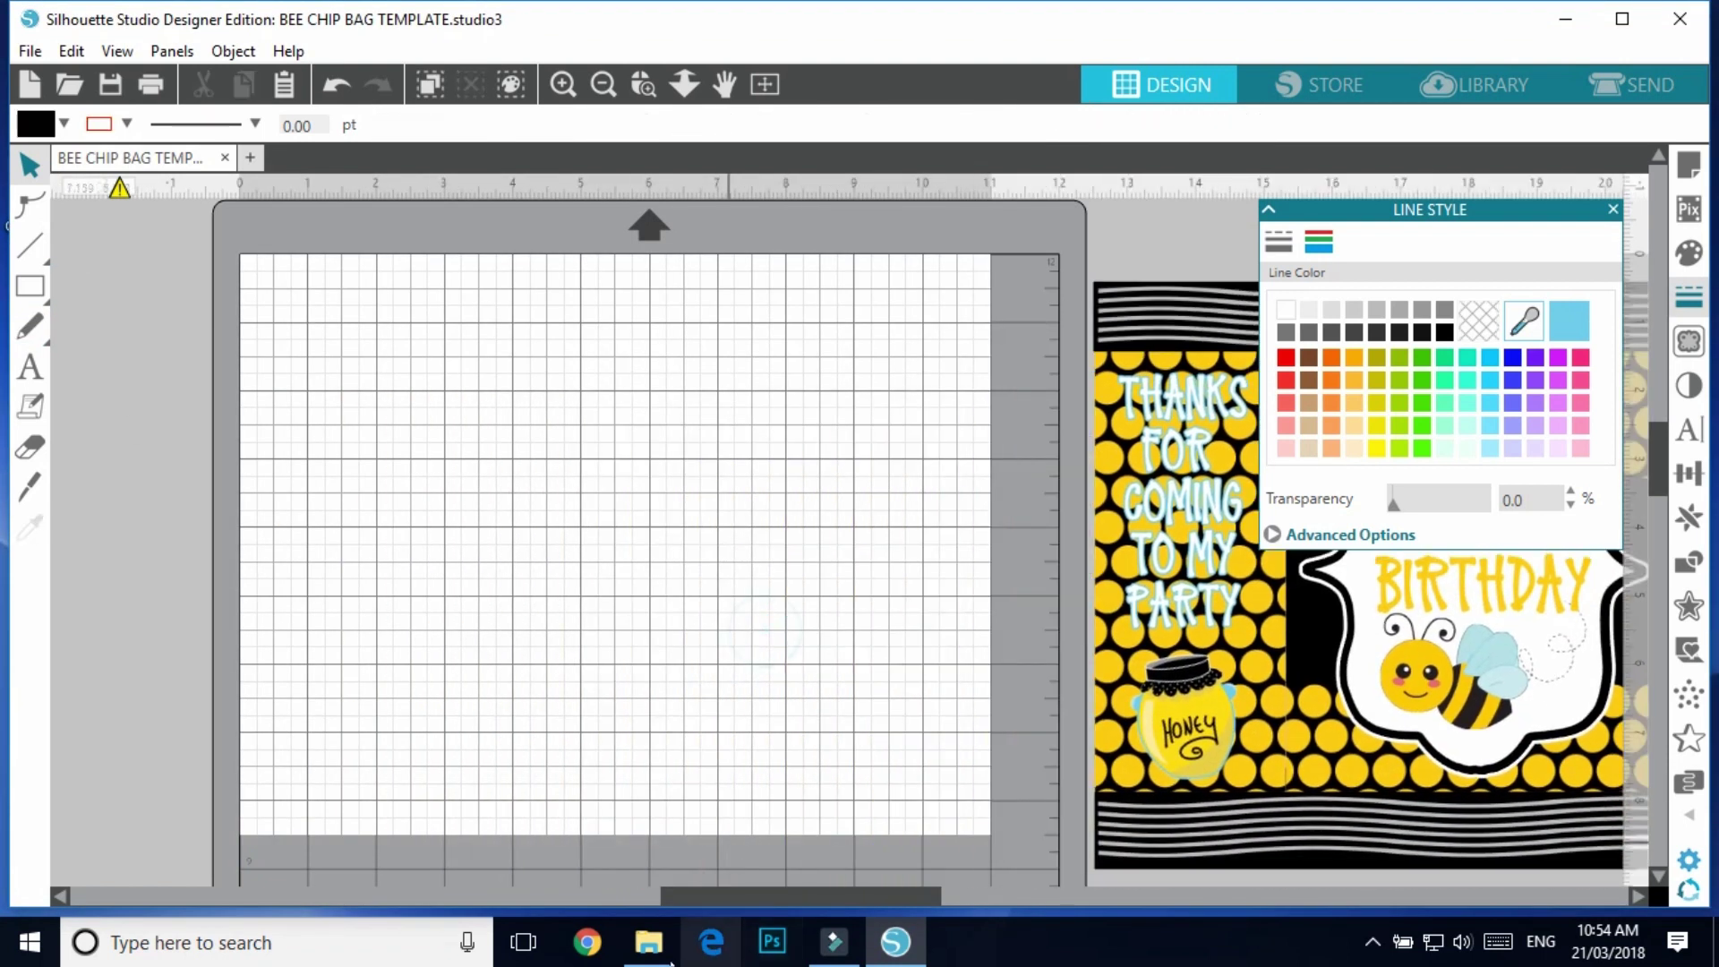
- Bring up the CHIP BAG TEMPLATE folder and select the CHIP BAG IDEA FOR SILHOUETTE MOCKUP image
left_click(649, 942)
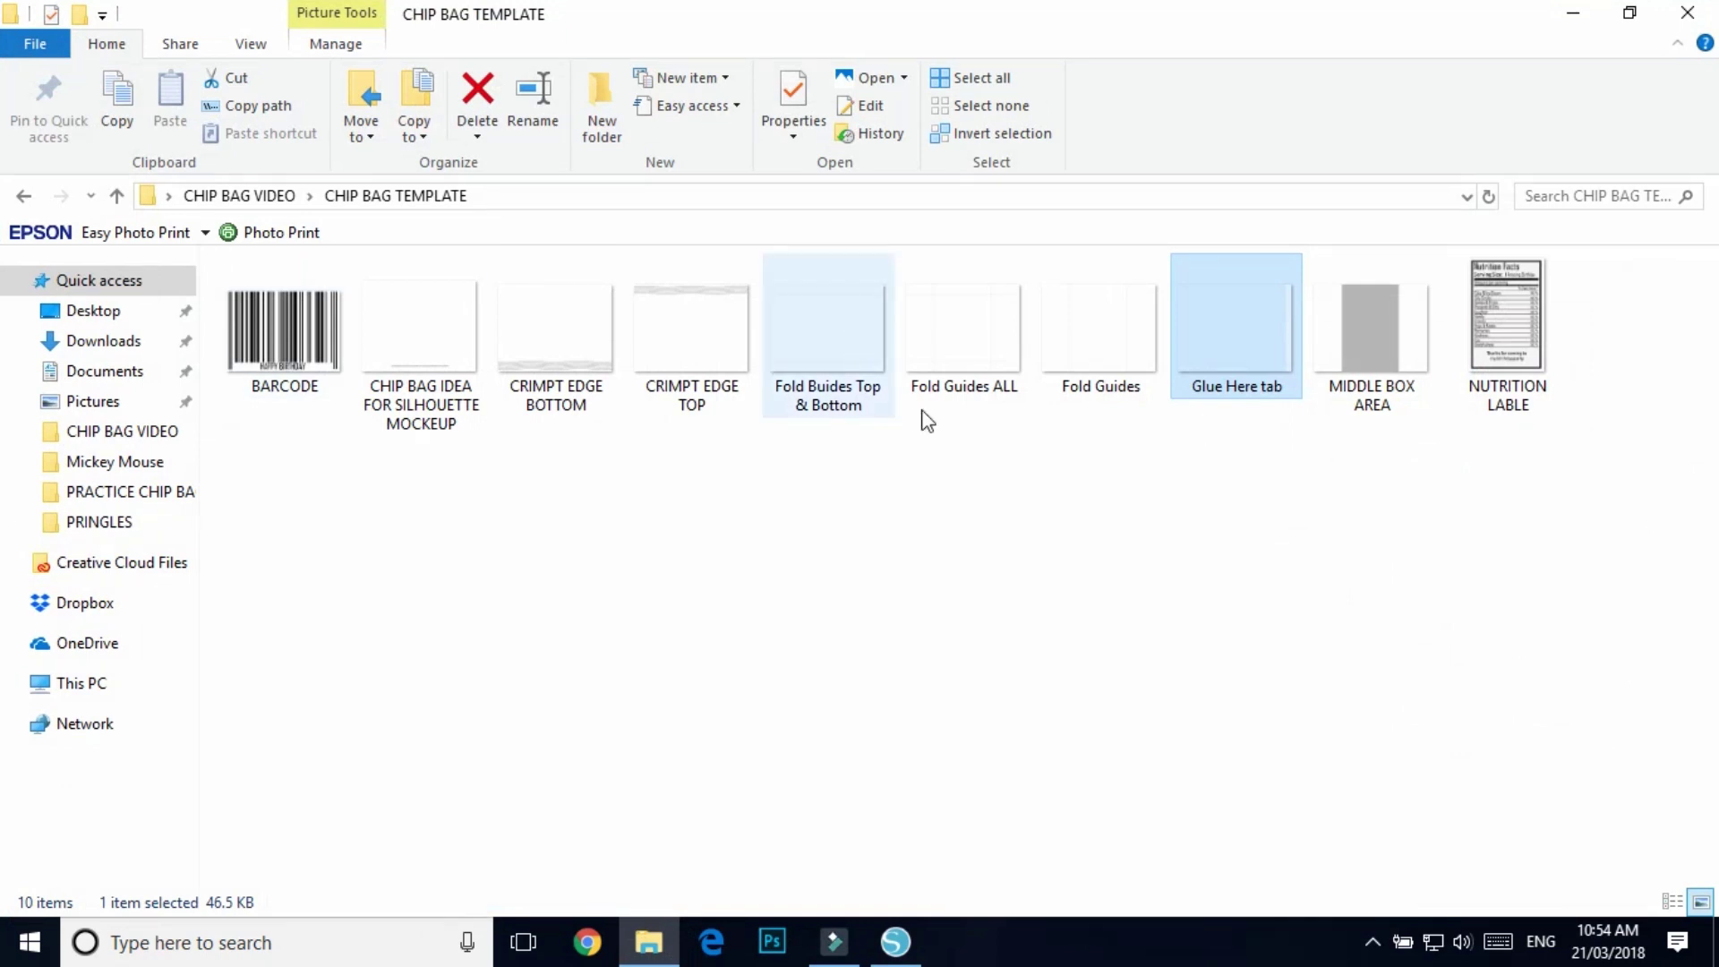
left_click(396, 337)
- Drag the chip bag mockup image into Silhouette Studio and enlarge it to about 9.4 in wide
left_click_drag(395, 337, 625, 529)
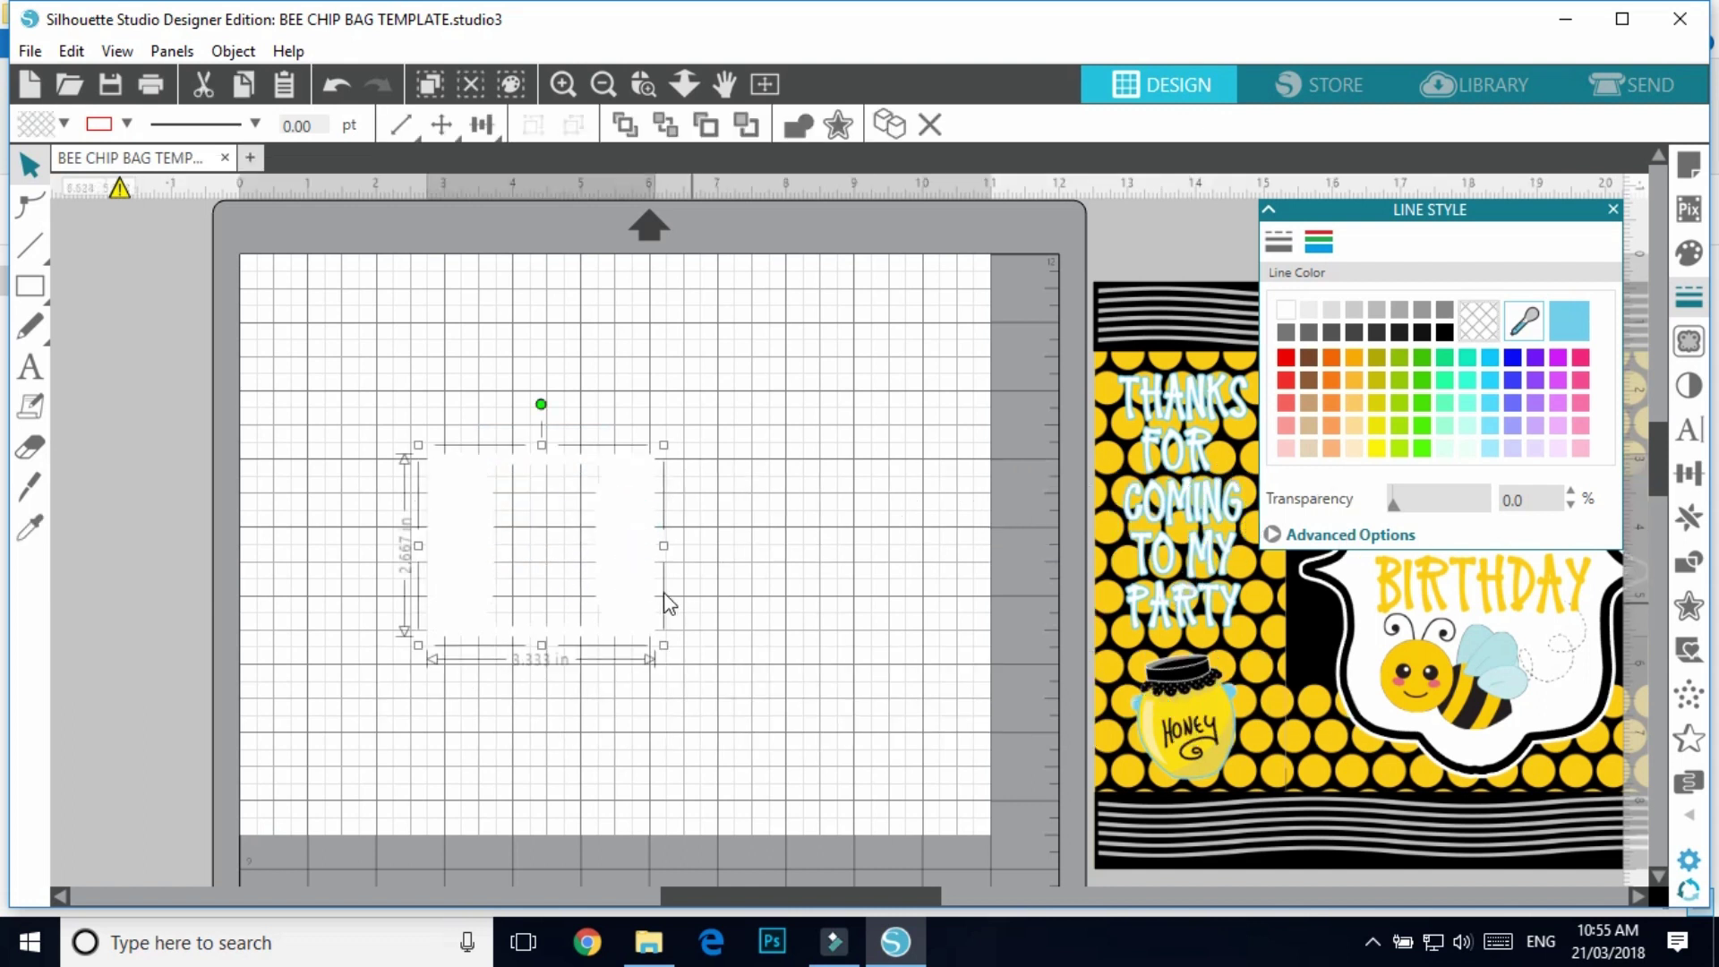
left_click_drag(666, 446, 936, 326)
left_click_drag(814, 472, 810, 568)
left_click_drag(413, 743, 265, 856)
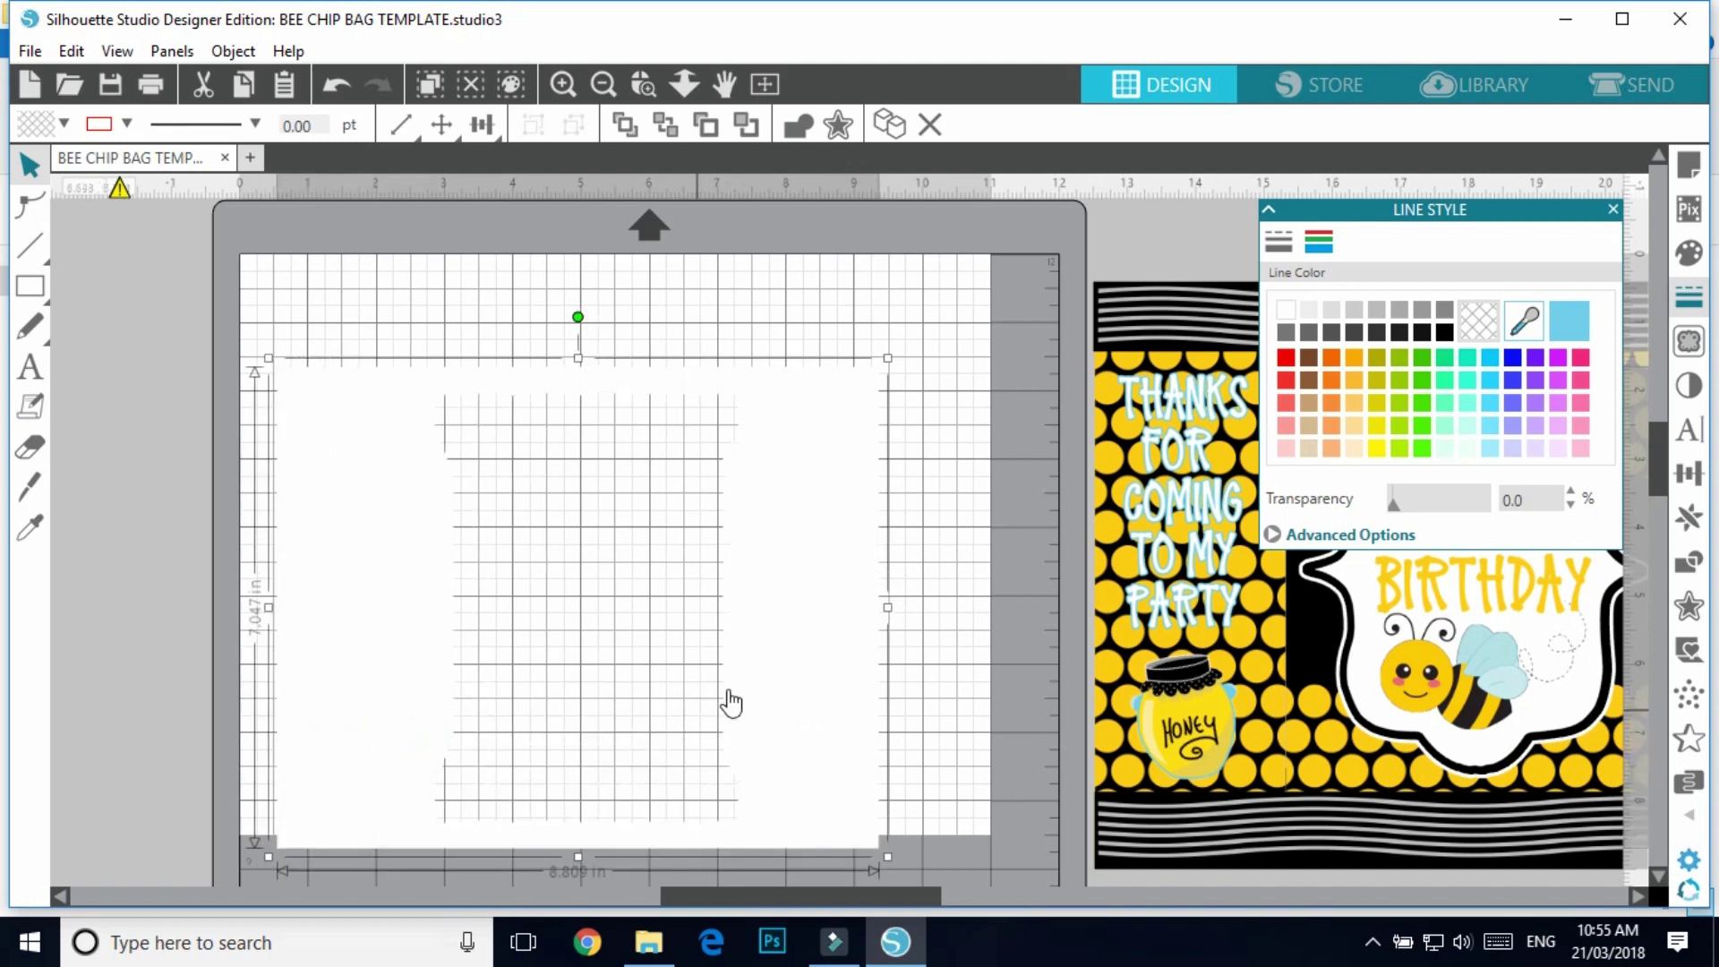
left_click_drag(806, 641, 837, 600)
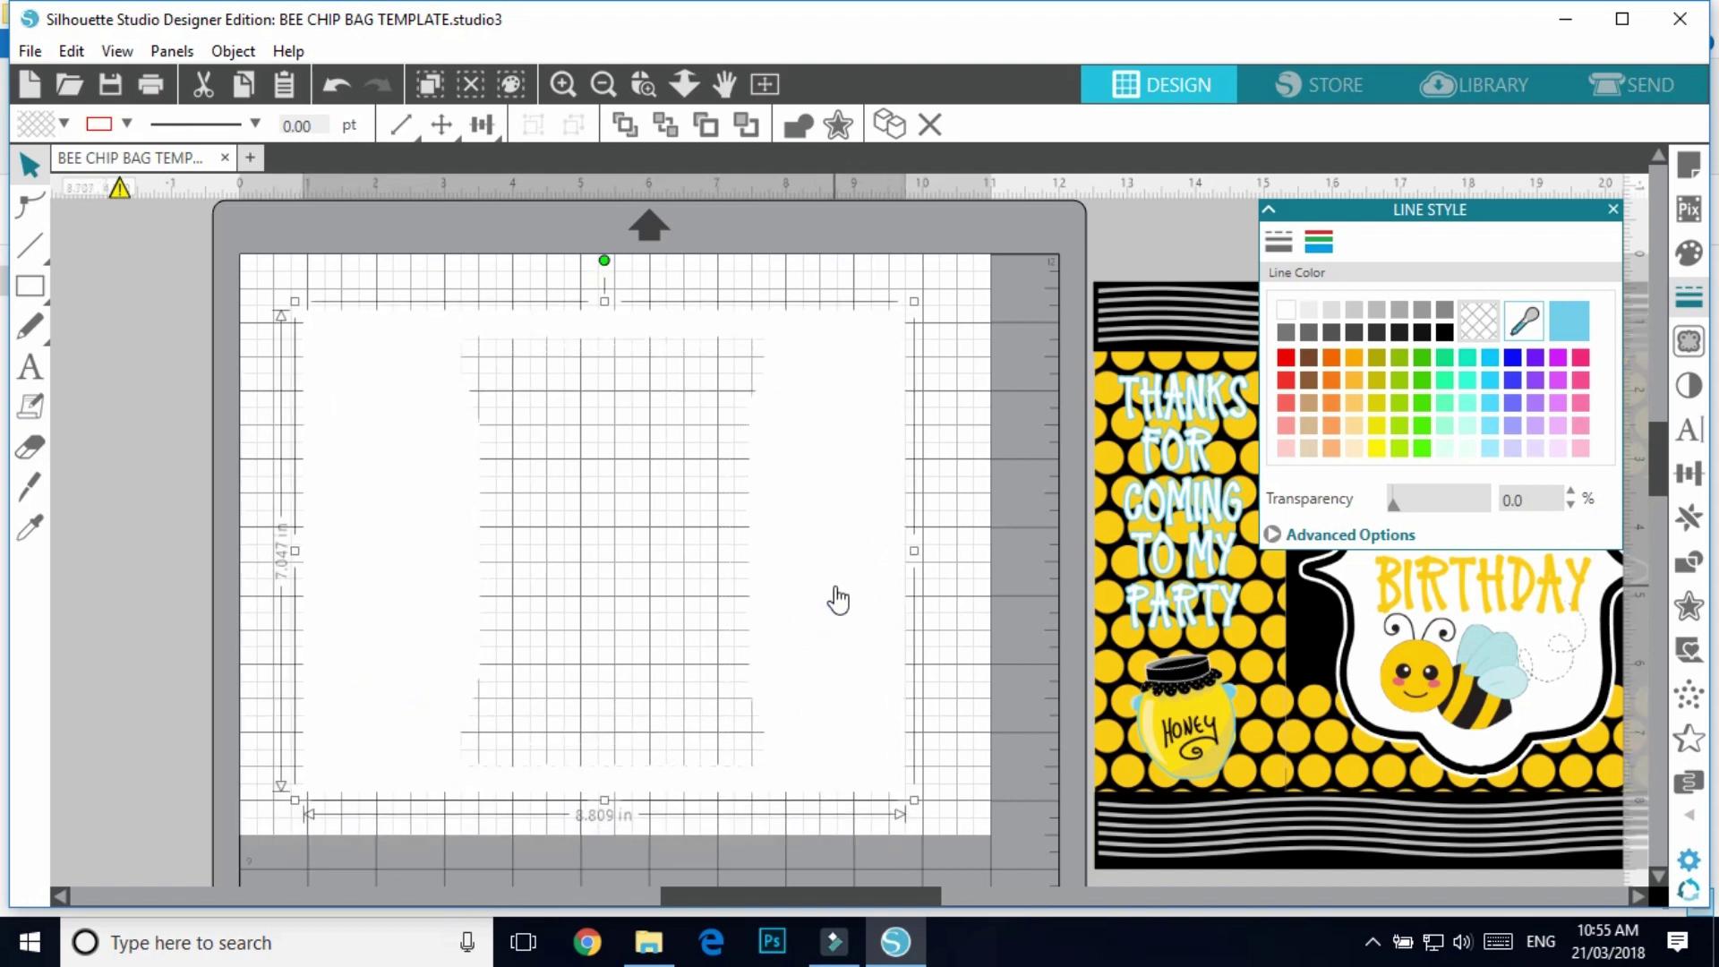
left_click(295, 302)
left_click_drag(291, 293, 231, 240)
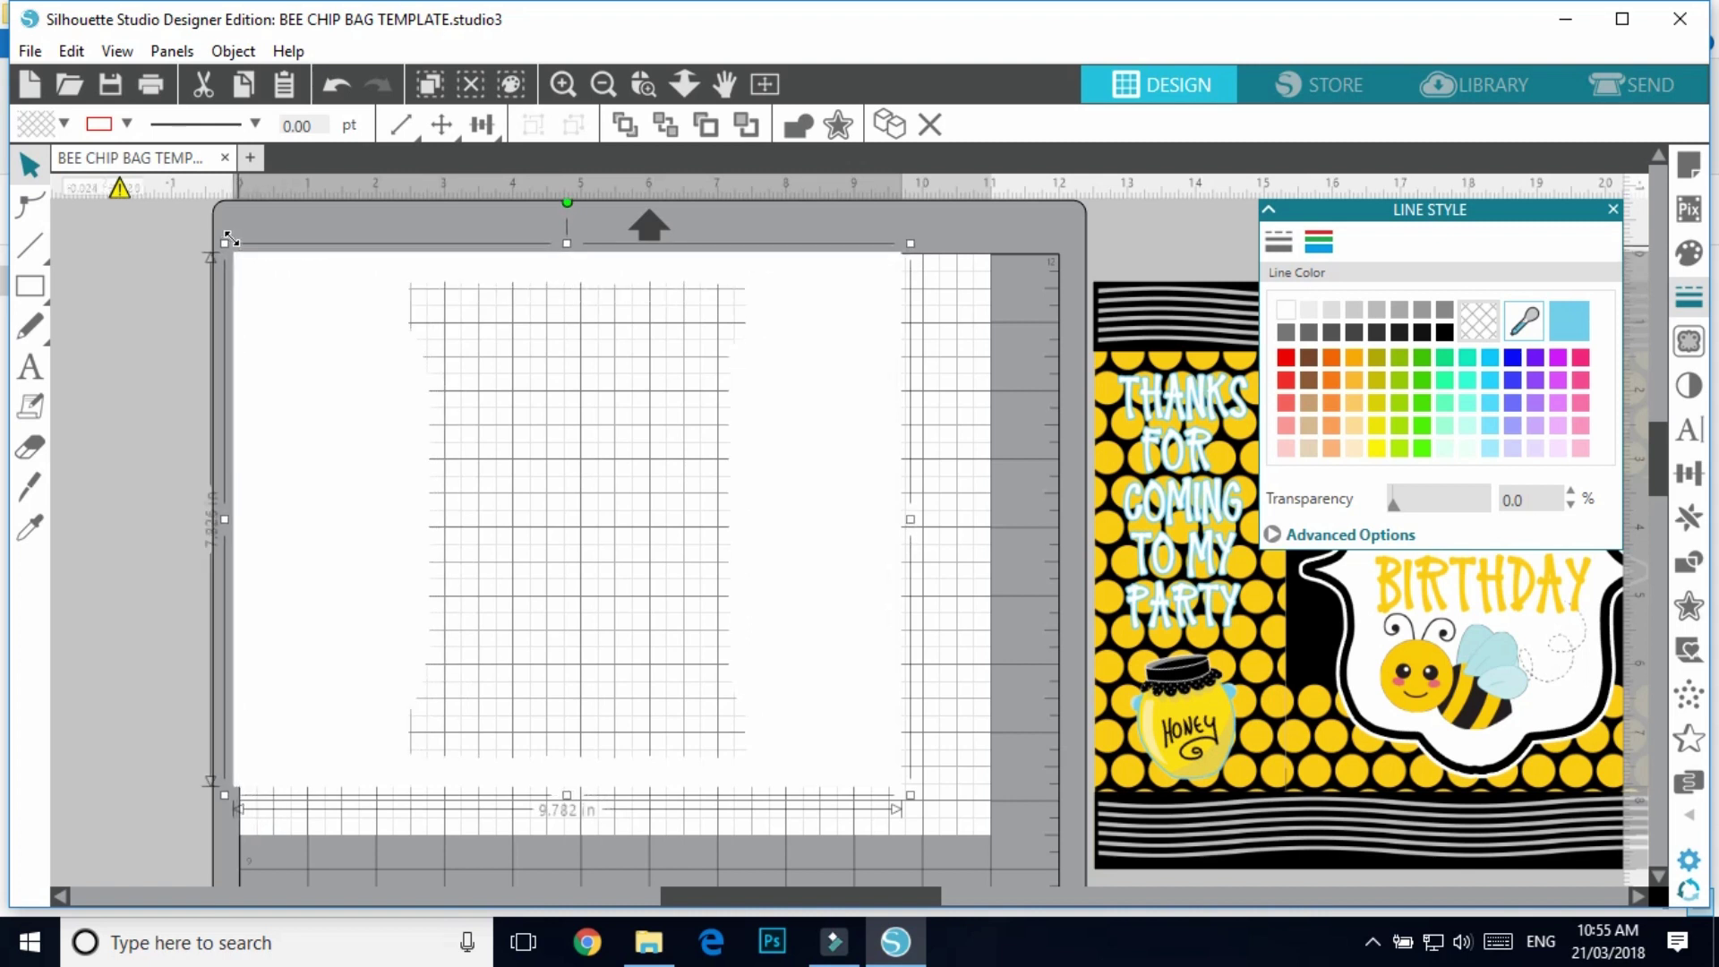
- Fine-tune the mockup's size and position until it fills the page at 10.868 × 8.569 in
left_click_drag(912, 793, 978, 821)
mouse_move(926, 759)
left_mouse_down()
mouse_move(956, 757)
mouse_move(932, 752)
left_mouse_up()
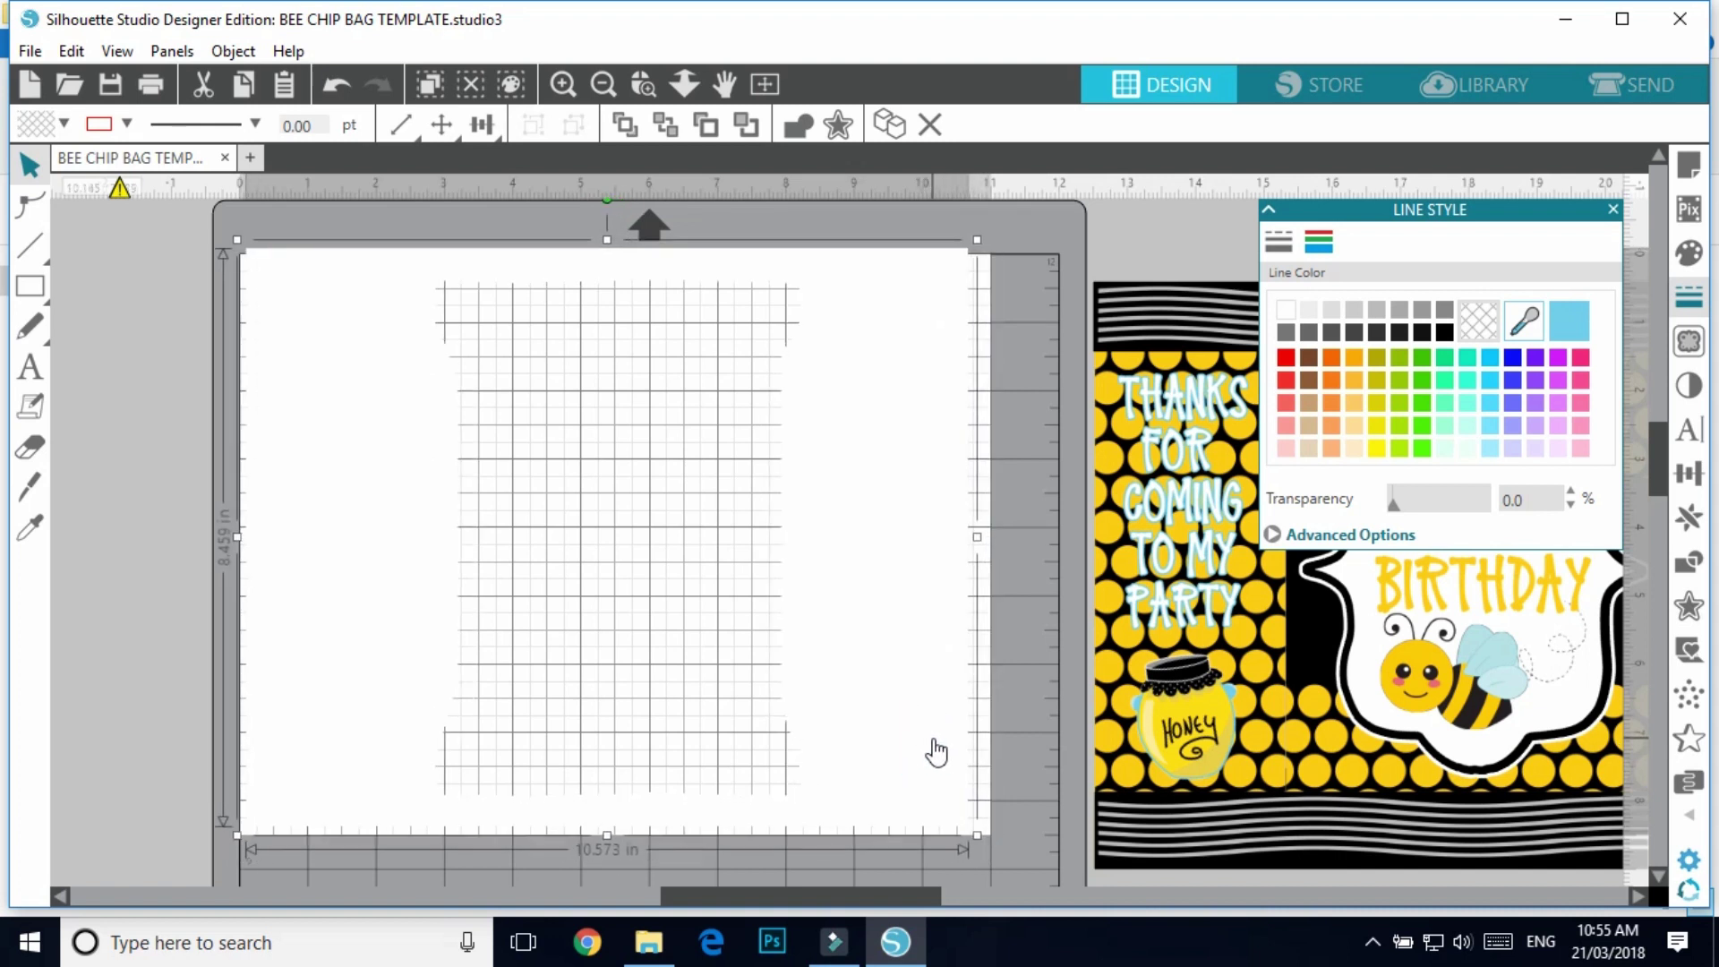
left_click_drag(607, 241, 609, 248)
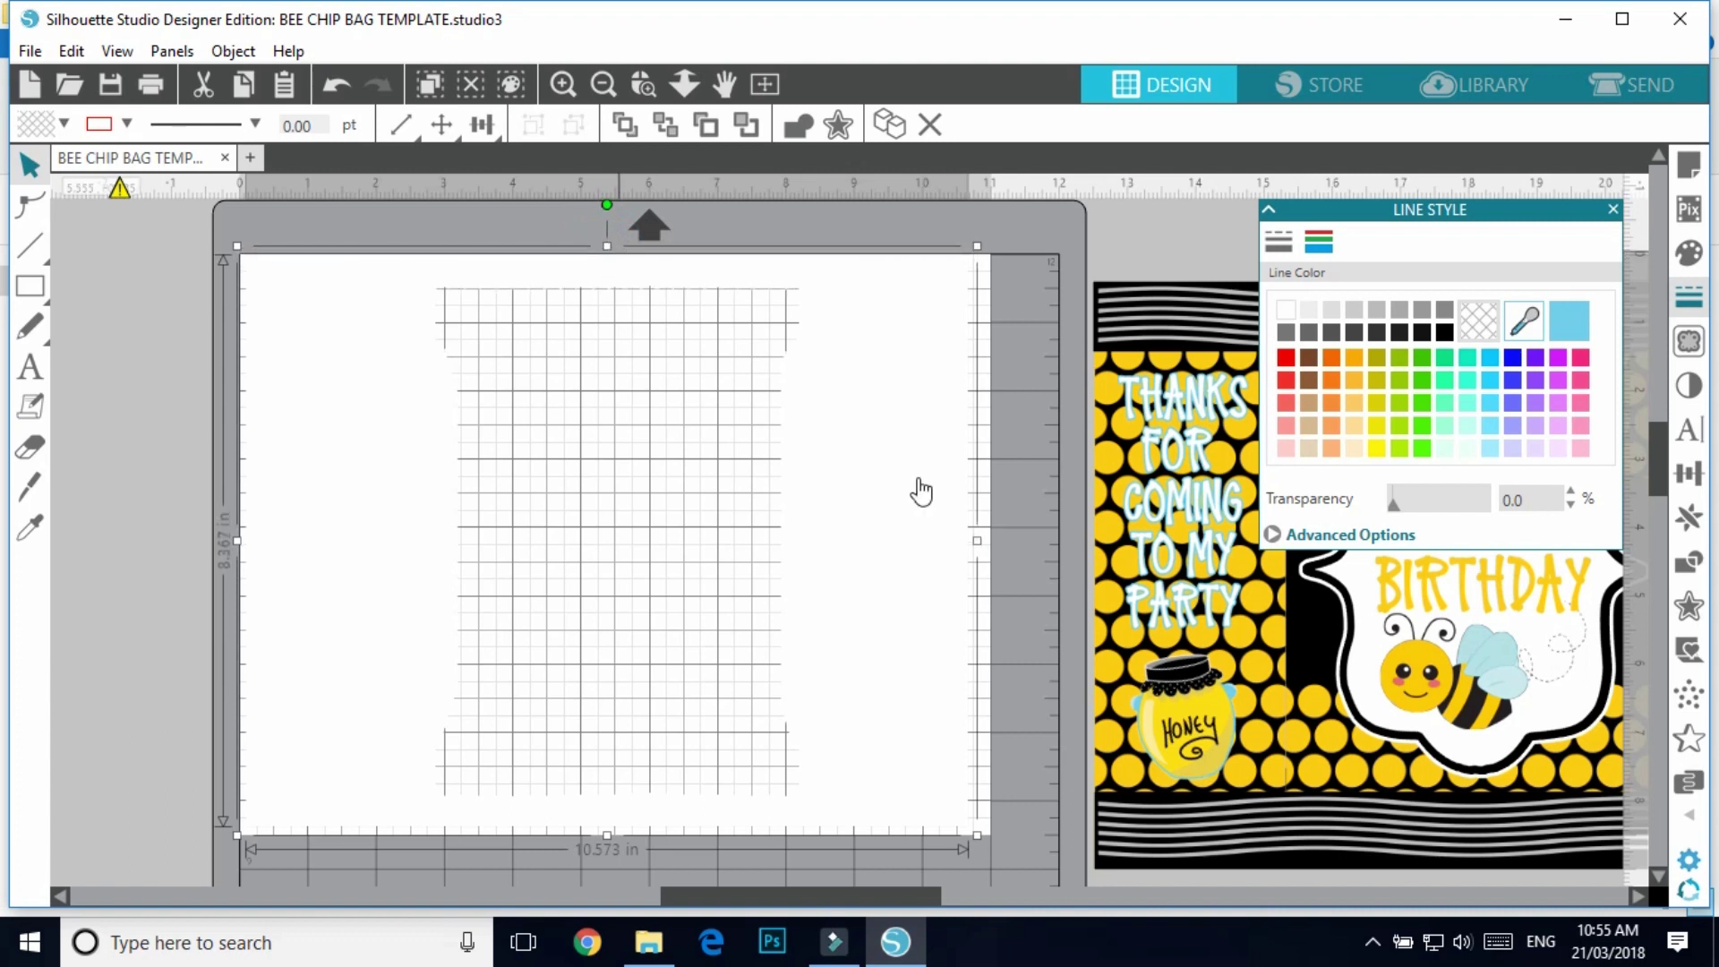
left_click_drag(977, 543, 991, 542)
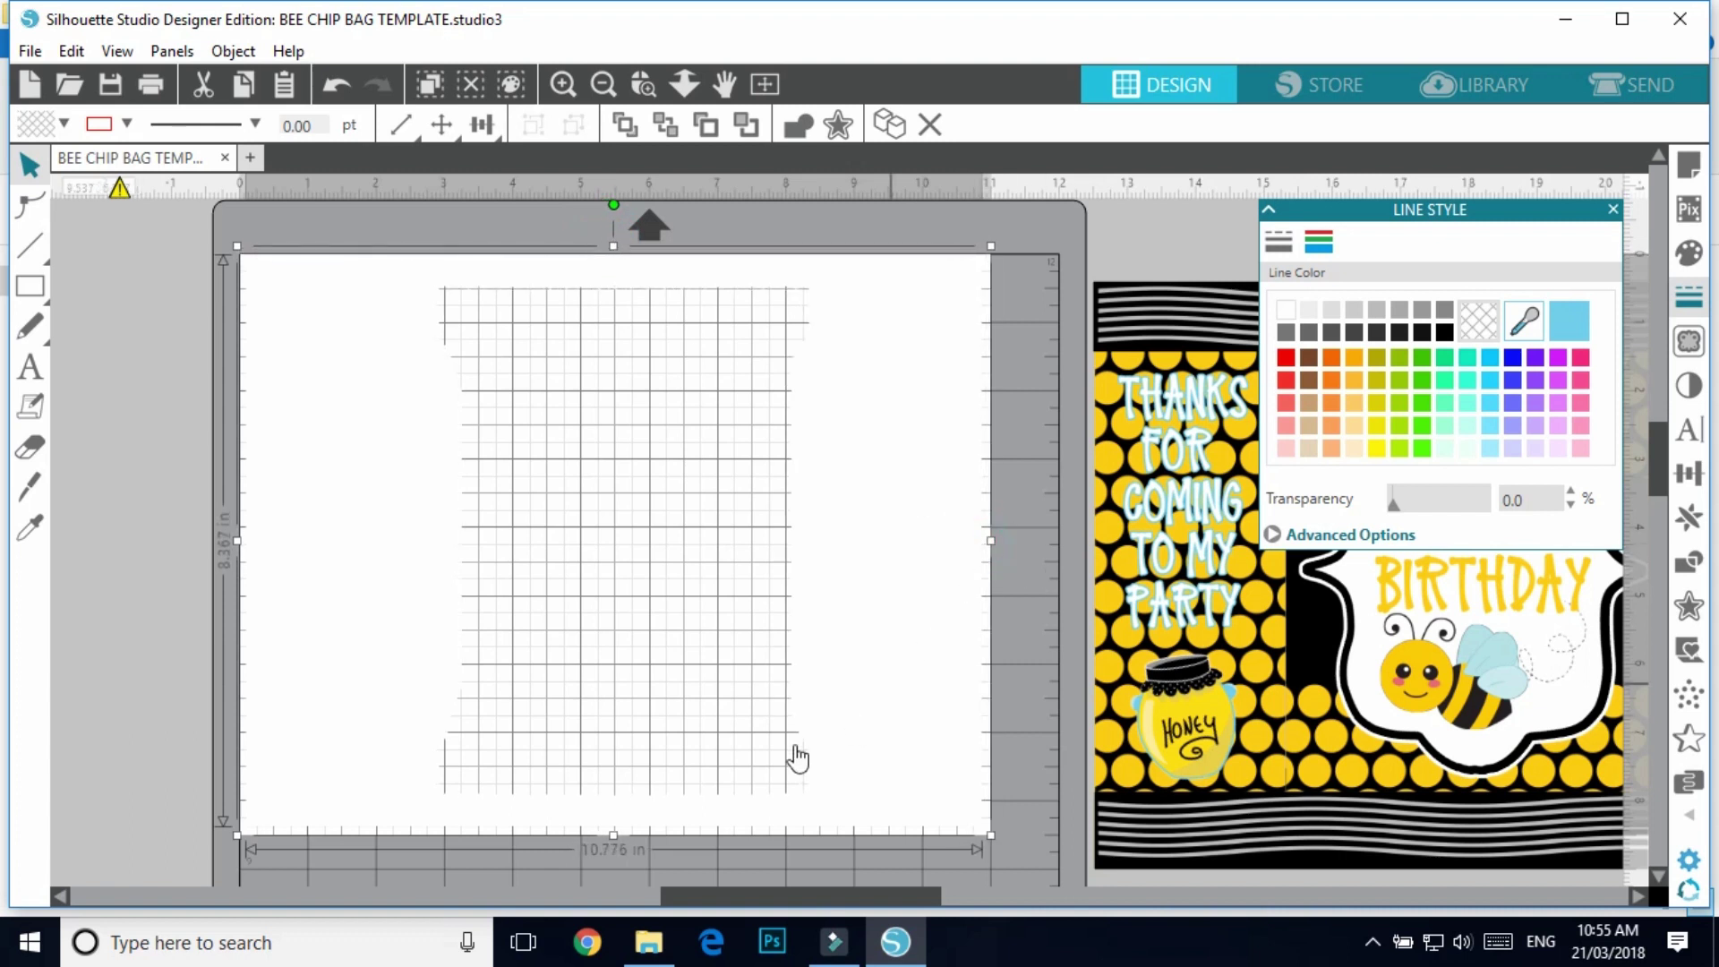
left_click_drag(612, 838, 612, 851)
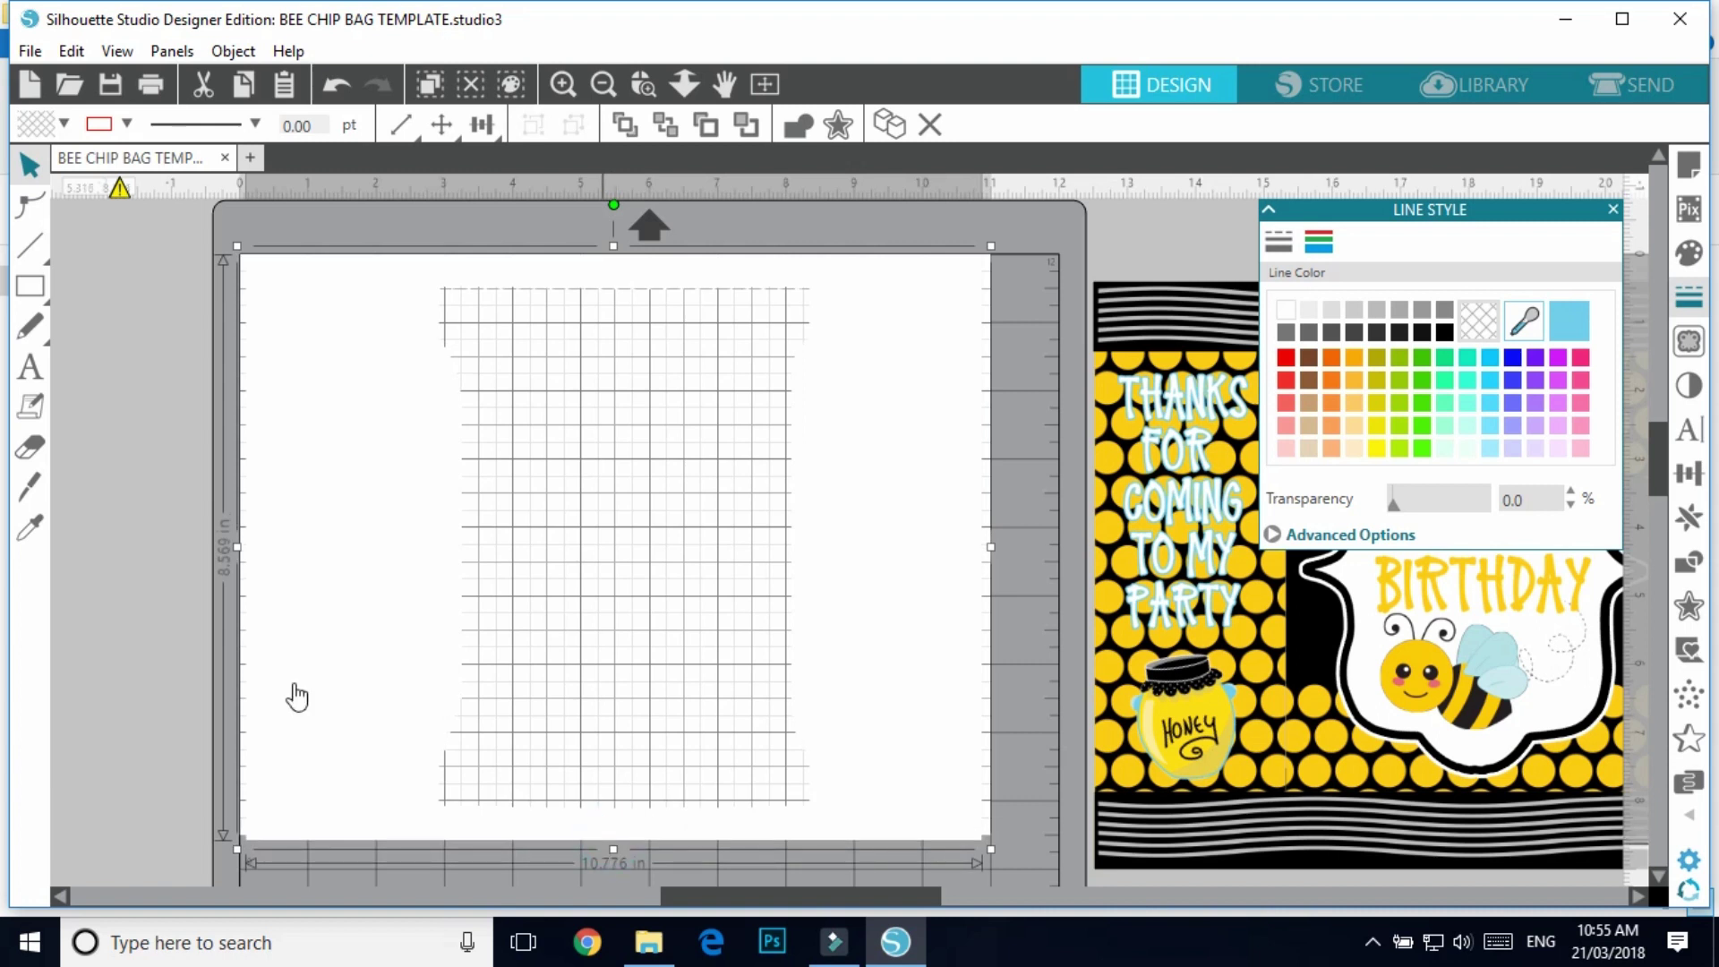
left_click_drag(238, 546, 232, 547)
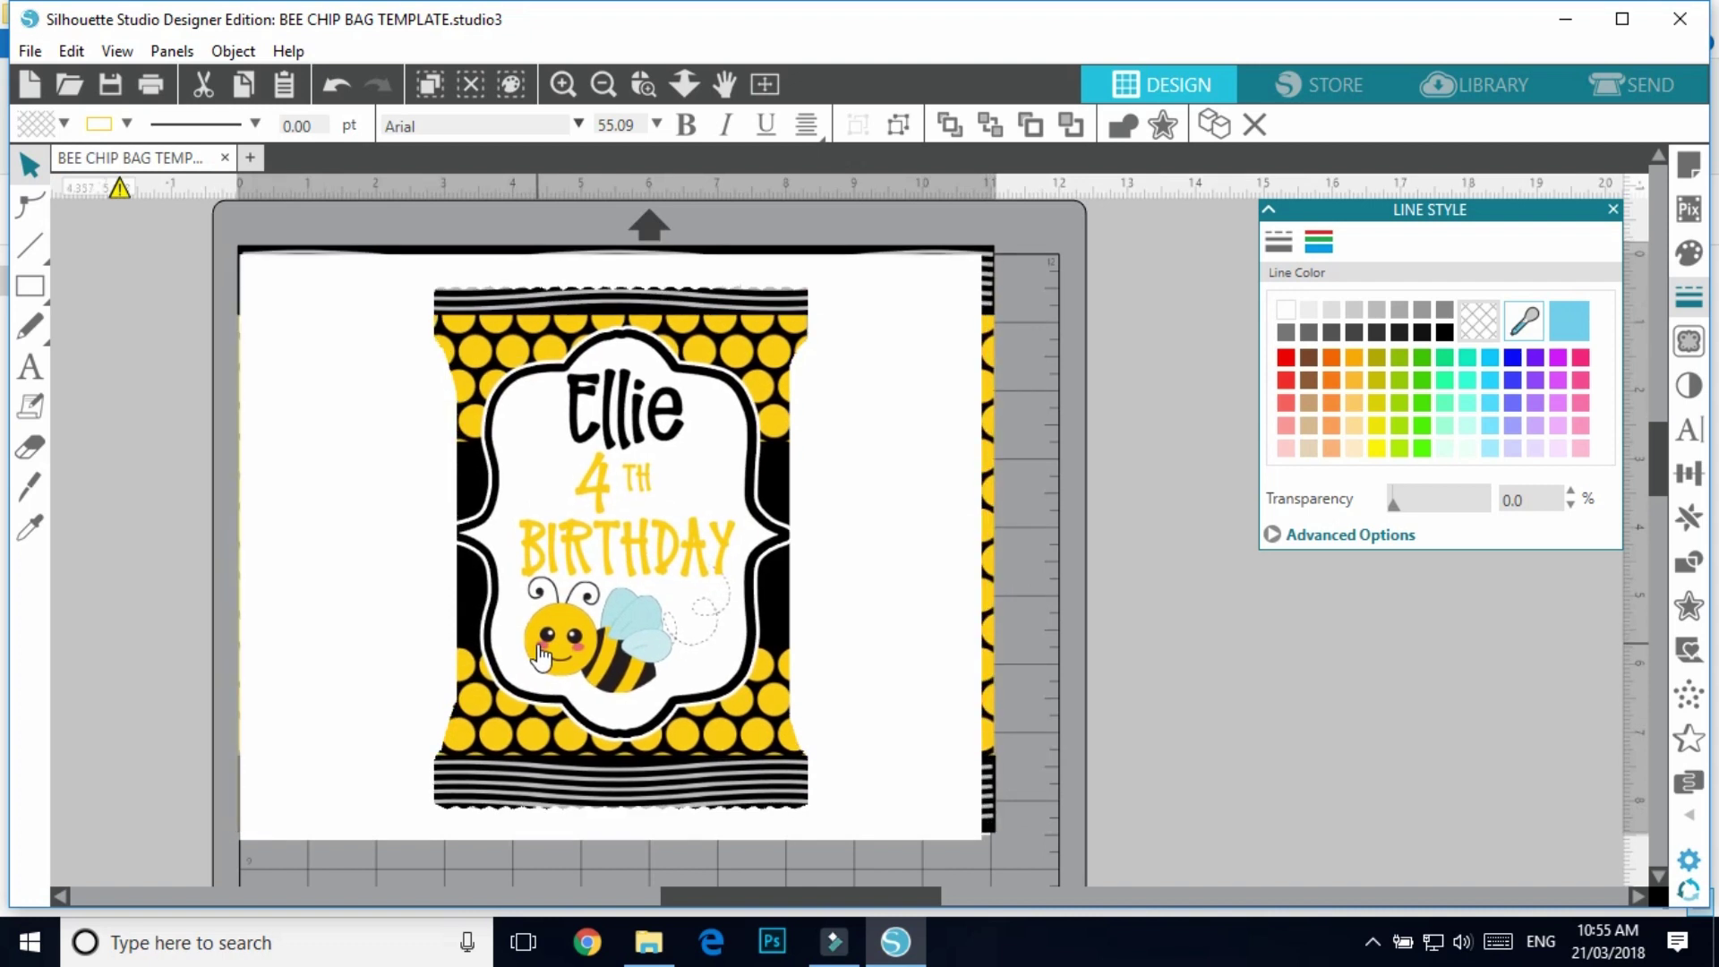
- Select the bee wrapper behind the mockup and narrow it from 10.879 in to 10.787 in wide
left_click(1034, 600)
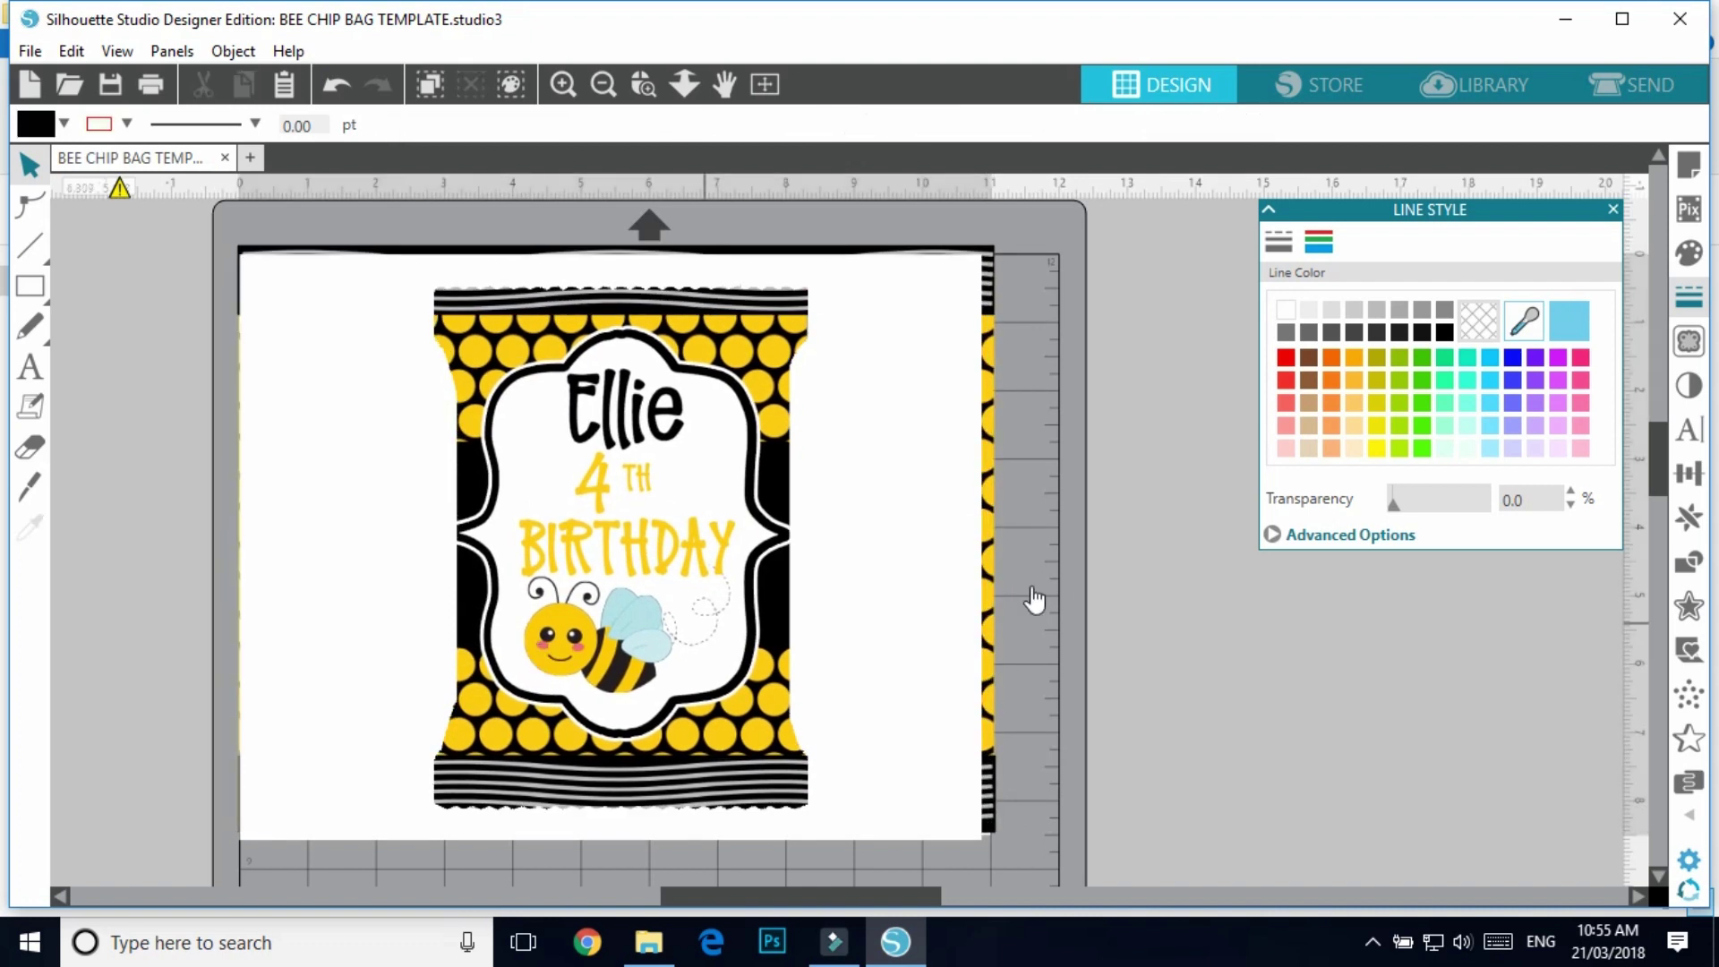
left_click(997, 494)
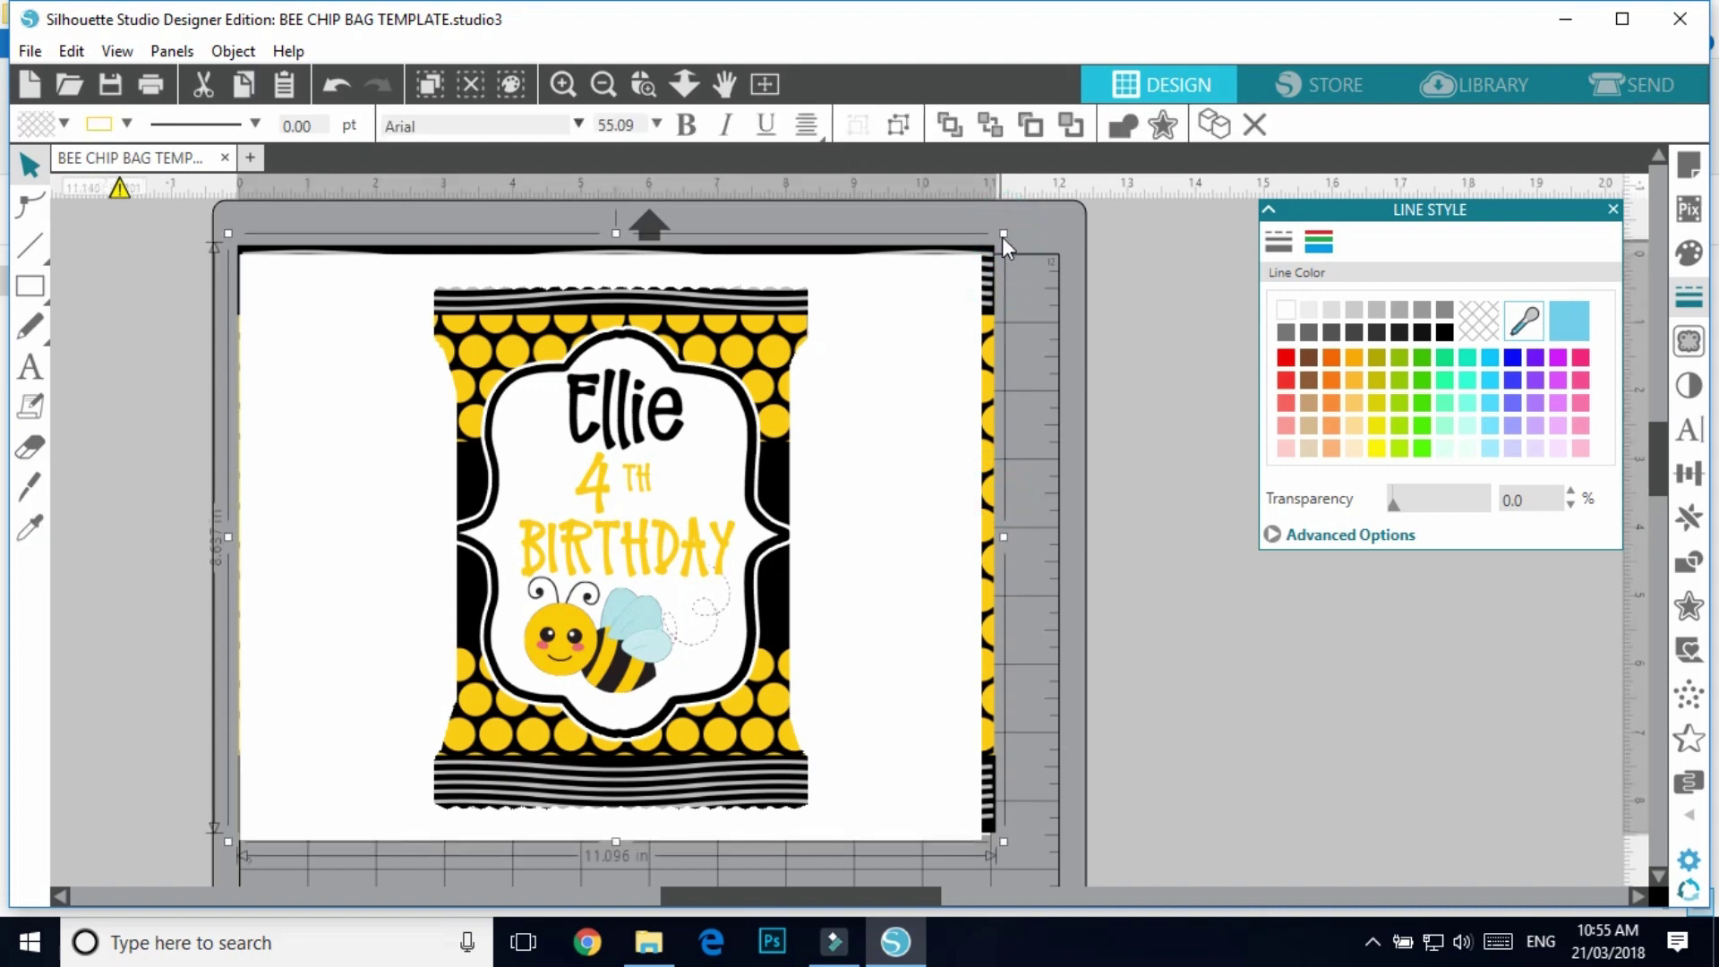
left_click_drag(1002, 233, 992, 247)
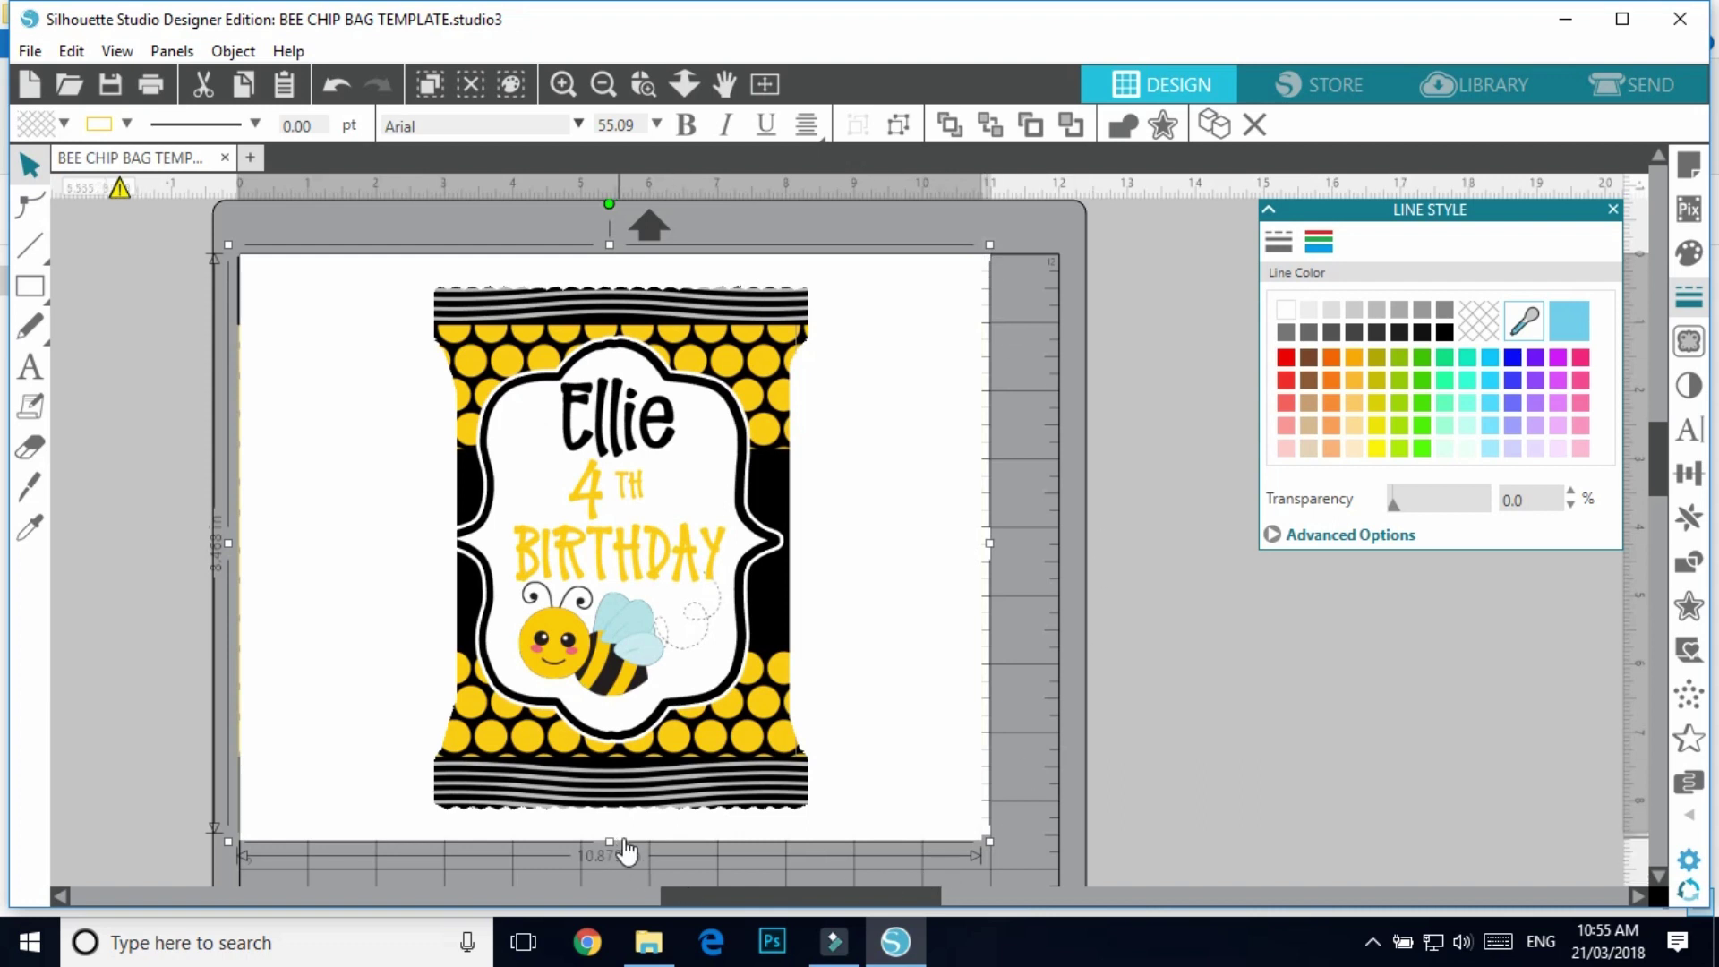
left_click_drag(233, 541, 240, 538)
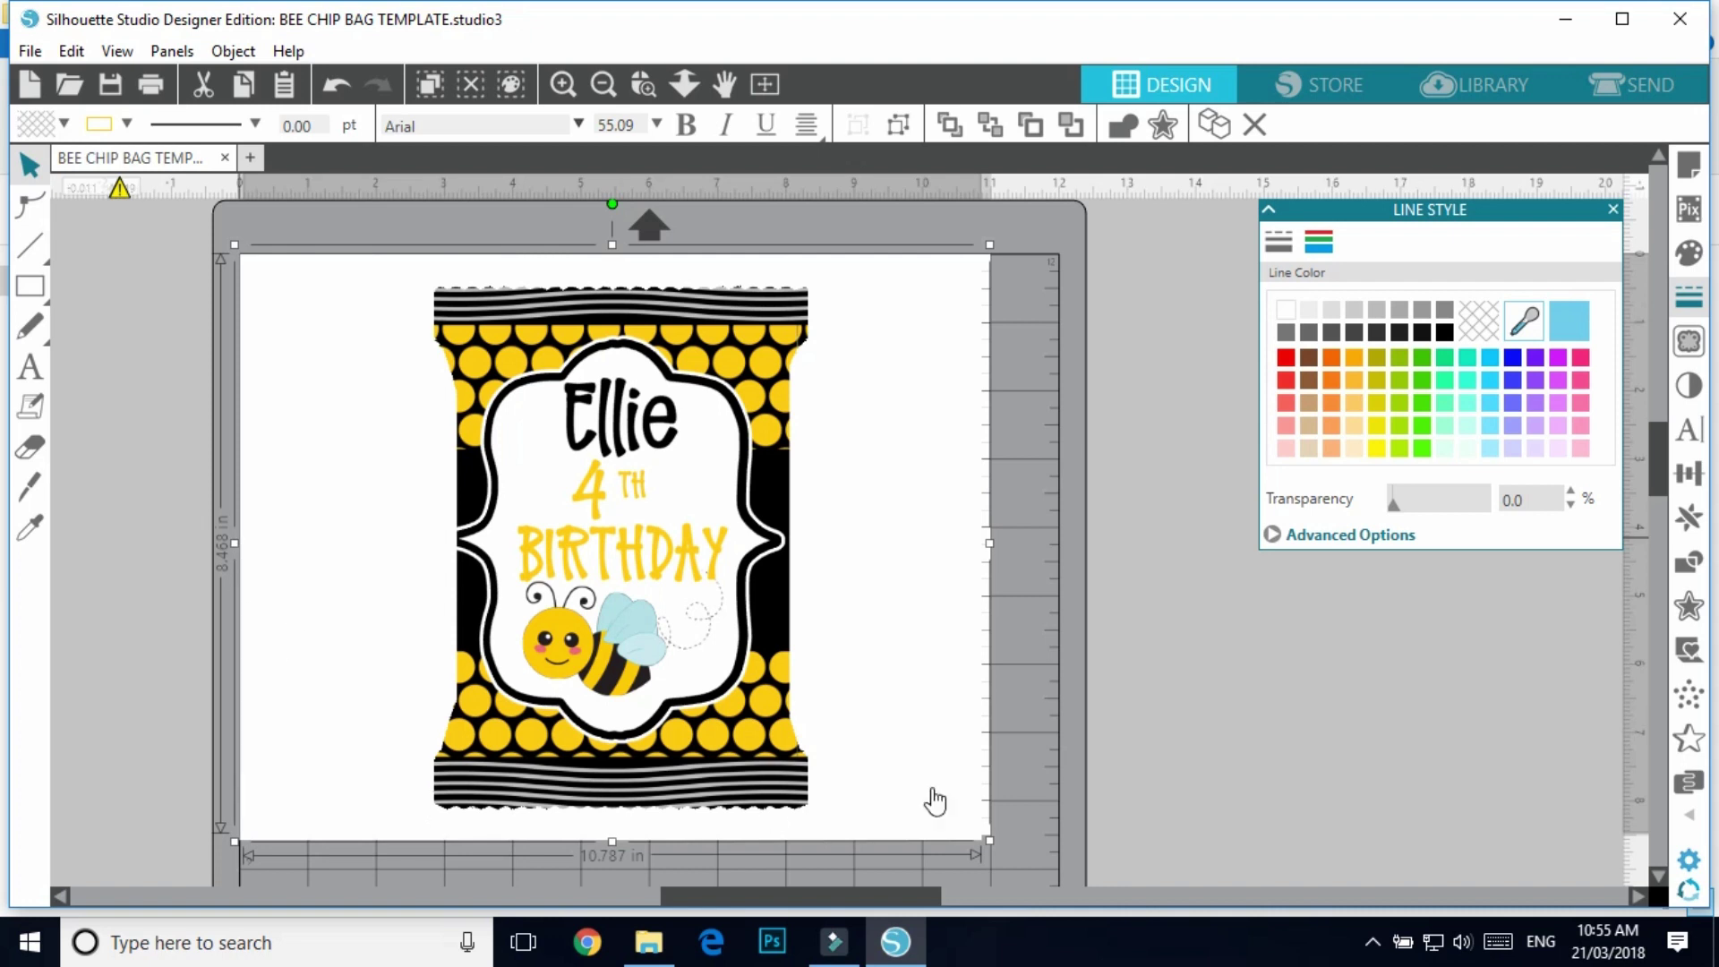
left_click(1194, 707)
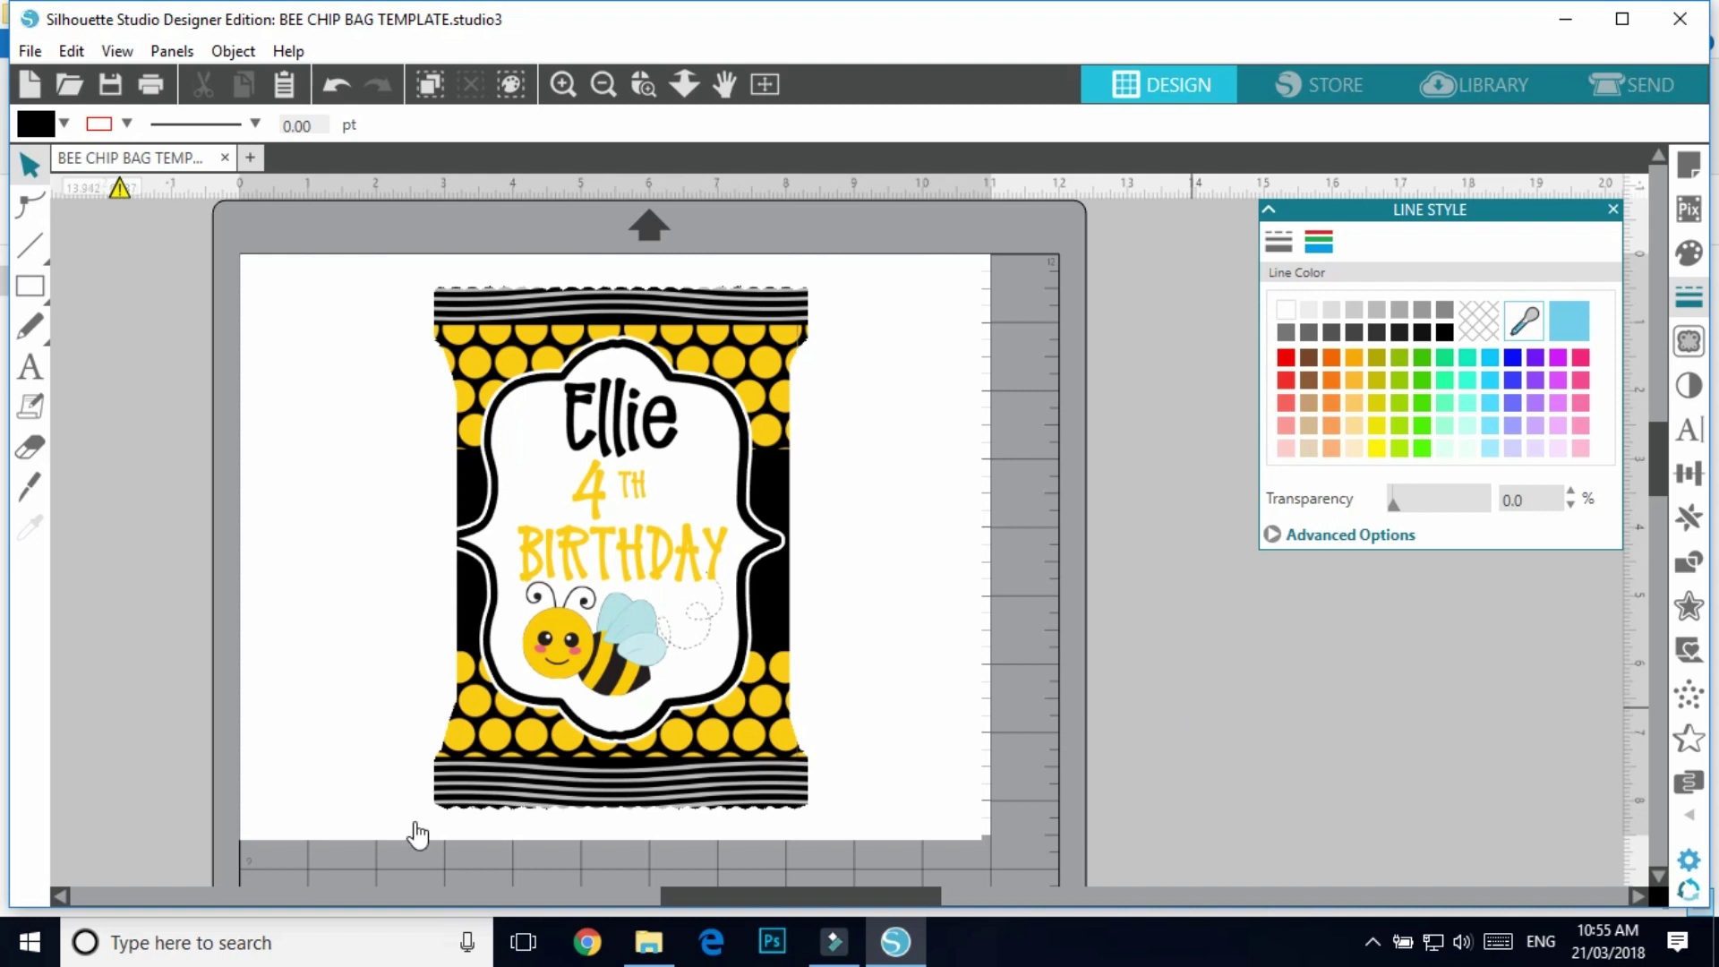
- Select the bee wrapper, trim its right and left sides to 10.621 in, then 10.474 in, and deselect
left_click(600, 577)
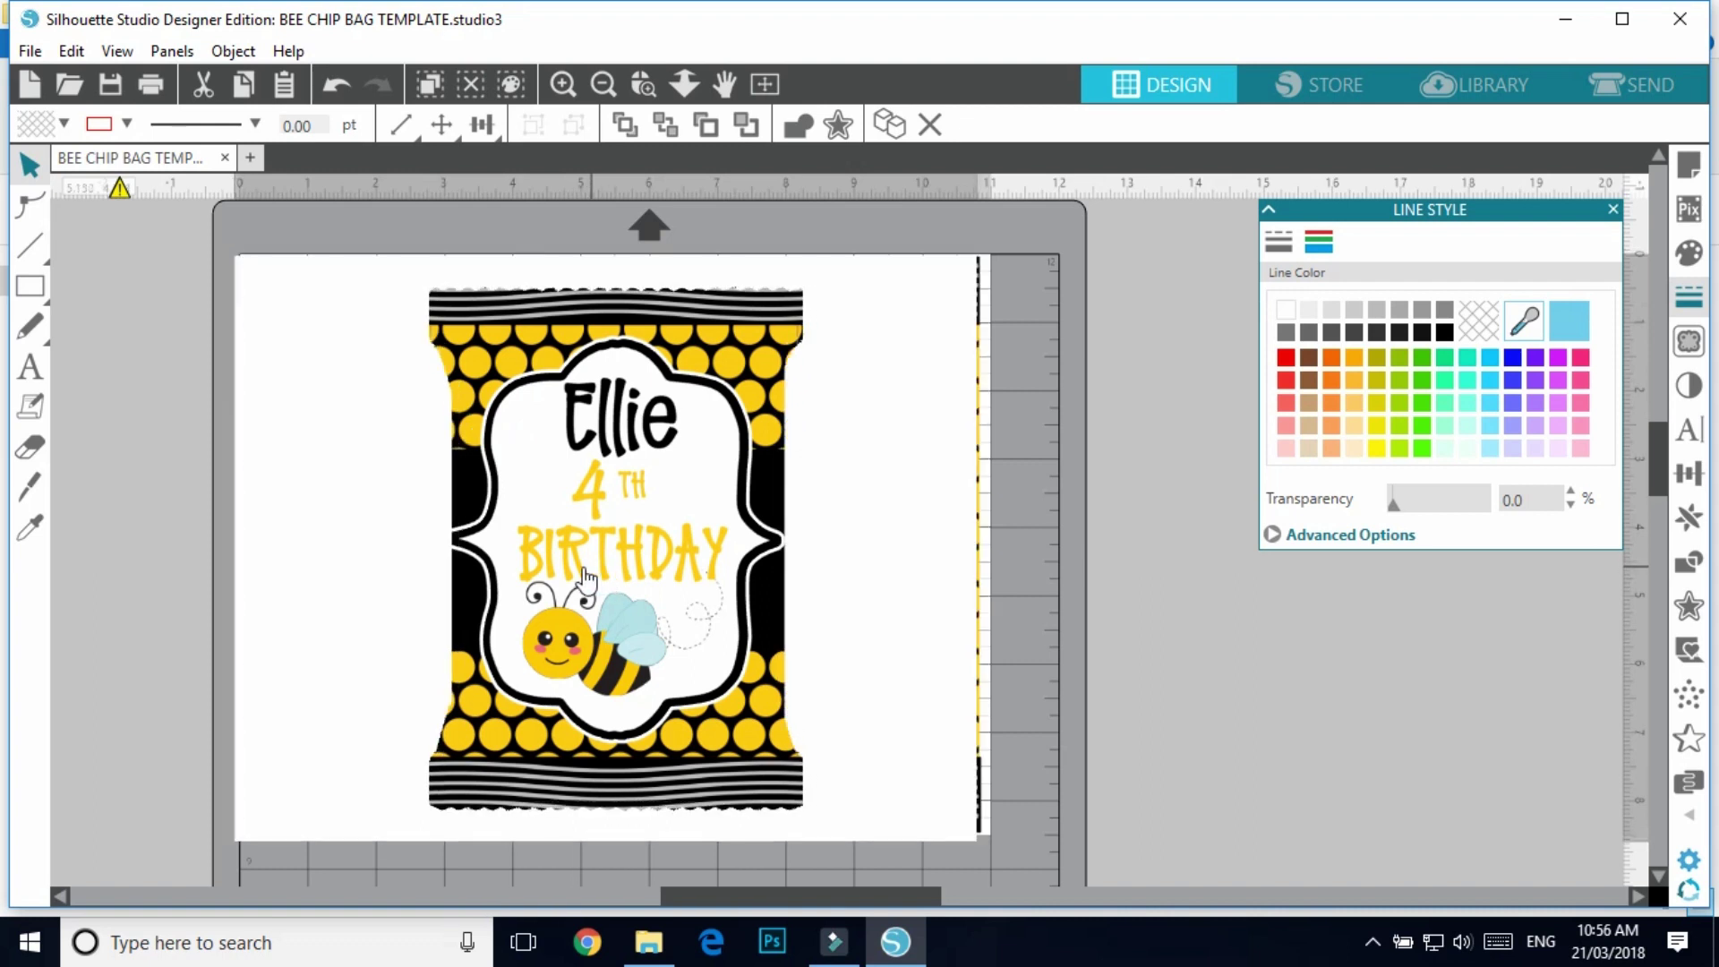
left_click(988, 599)
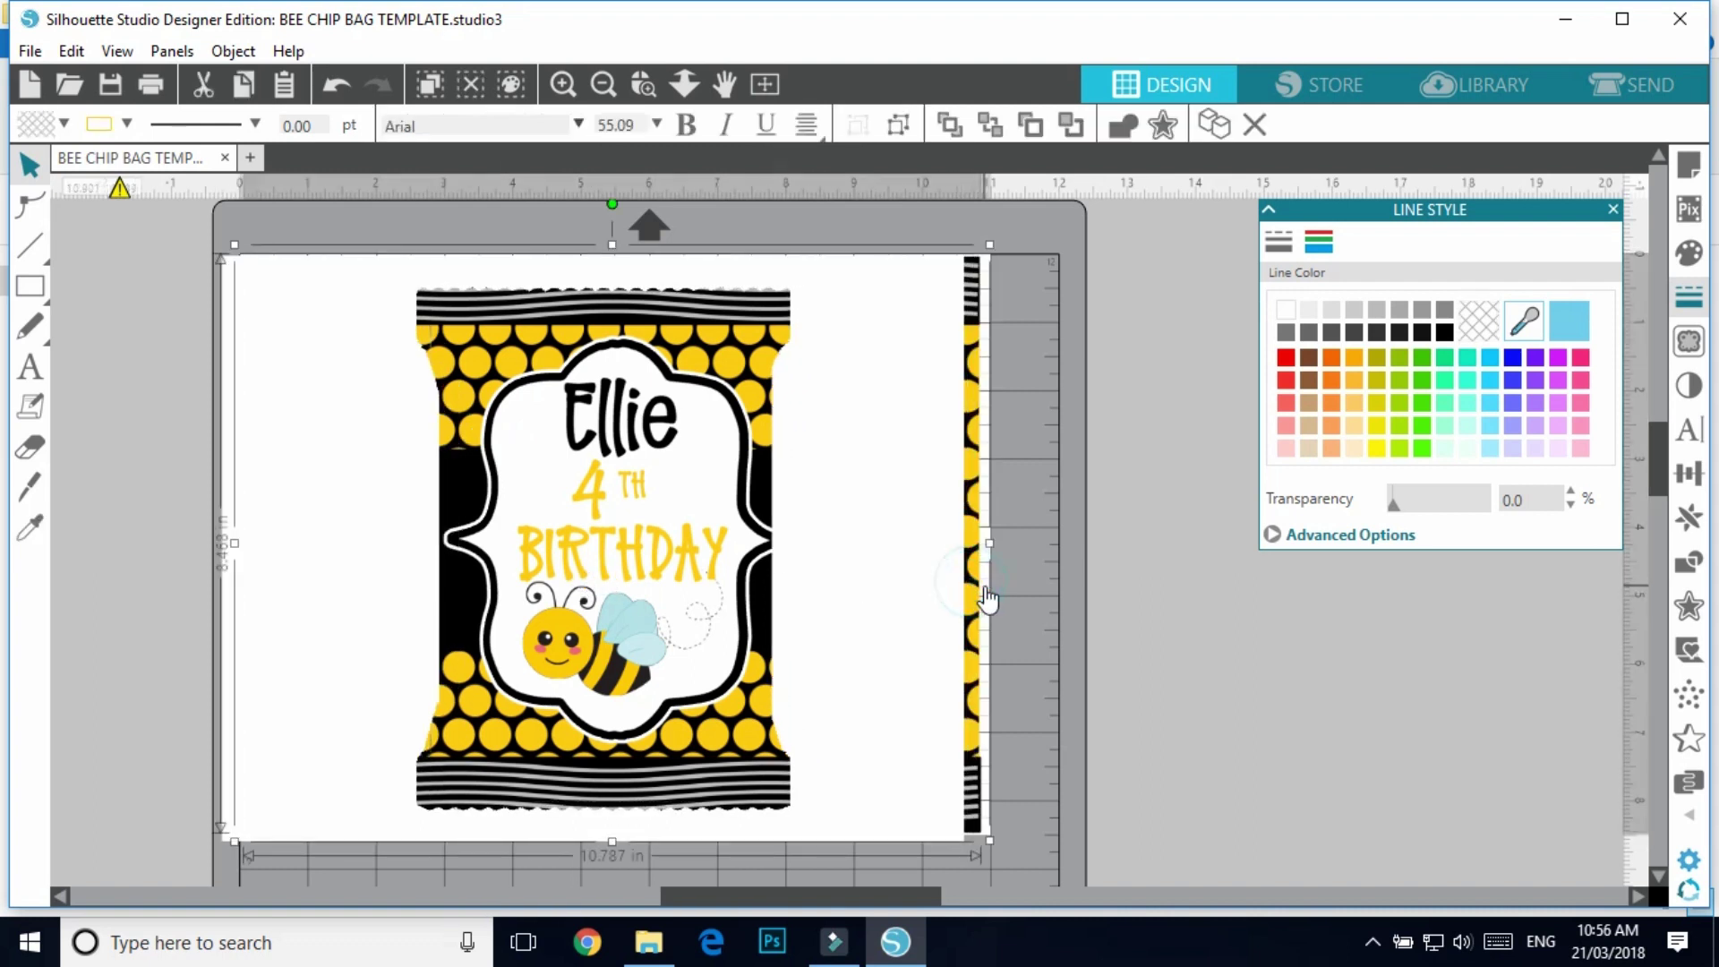
left_click_drag(988, 544, 977, 544)
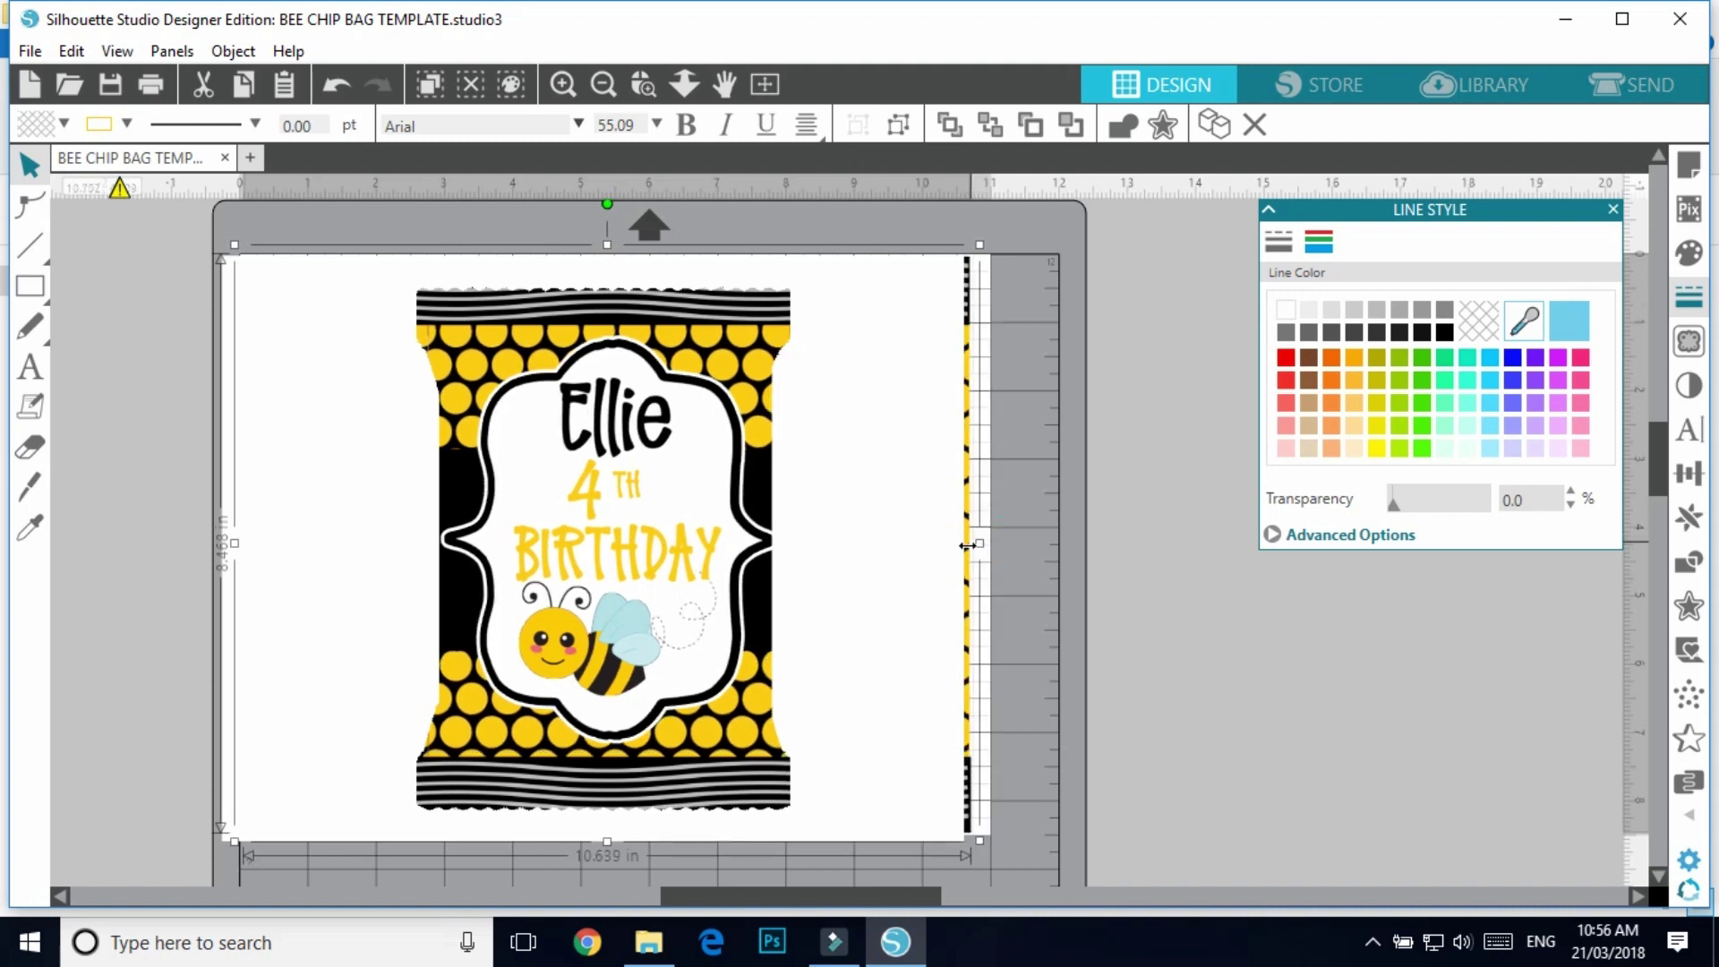
left_click_drag(235, 543, 244, 543)
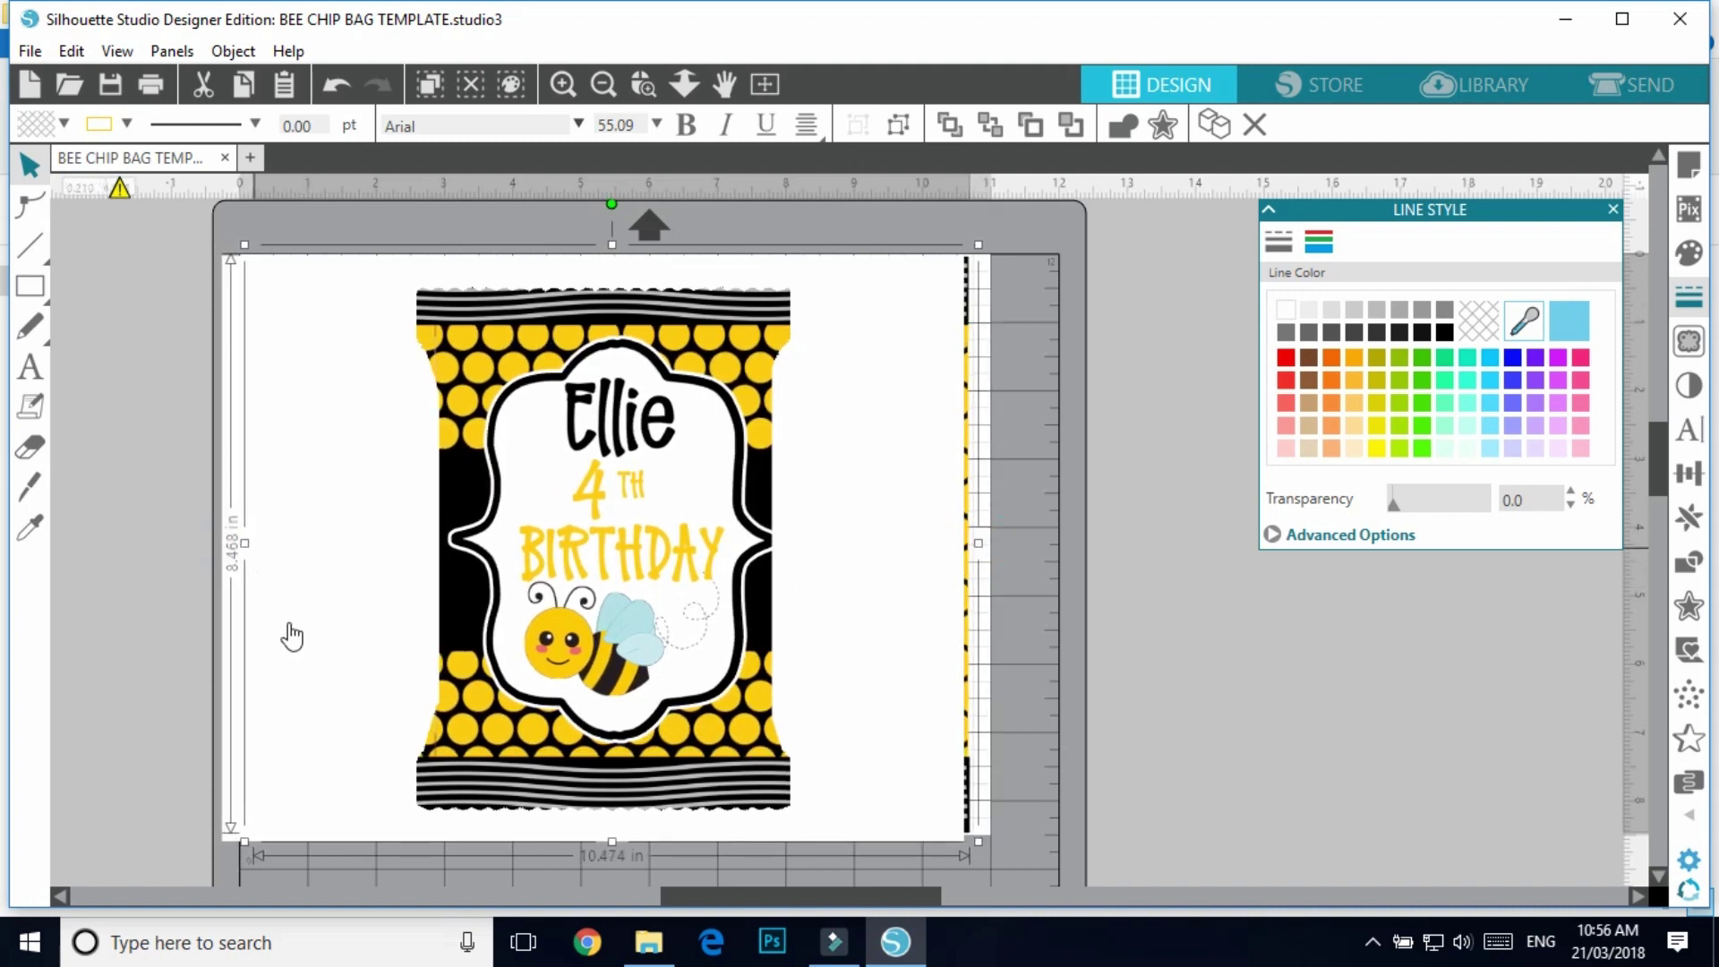
left_click(850, 754)
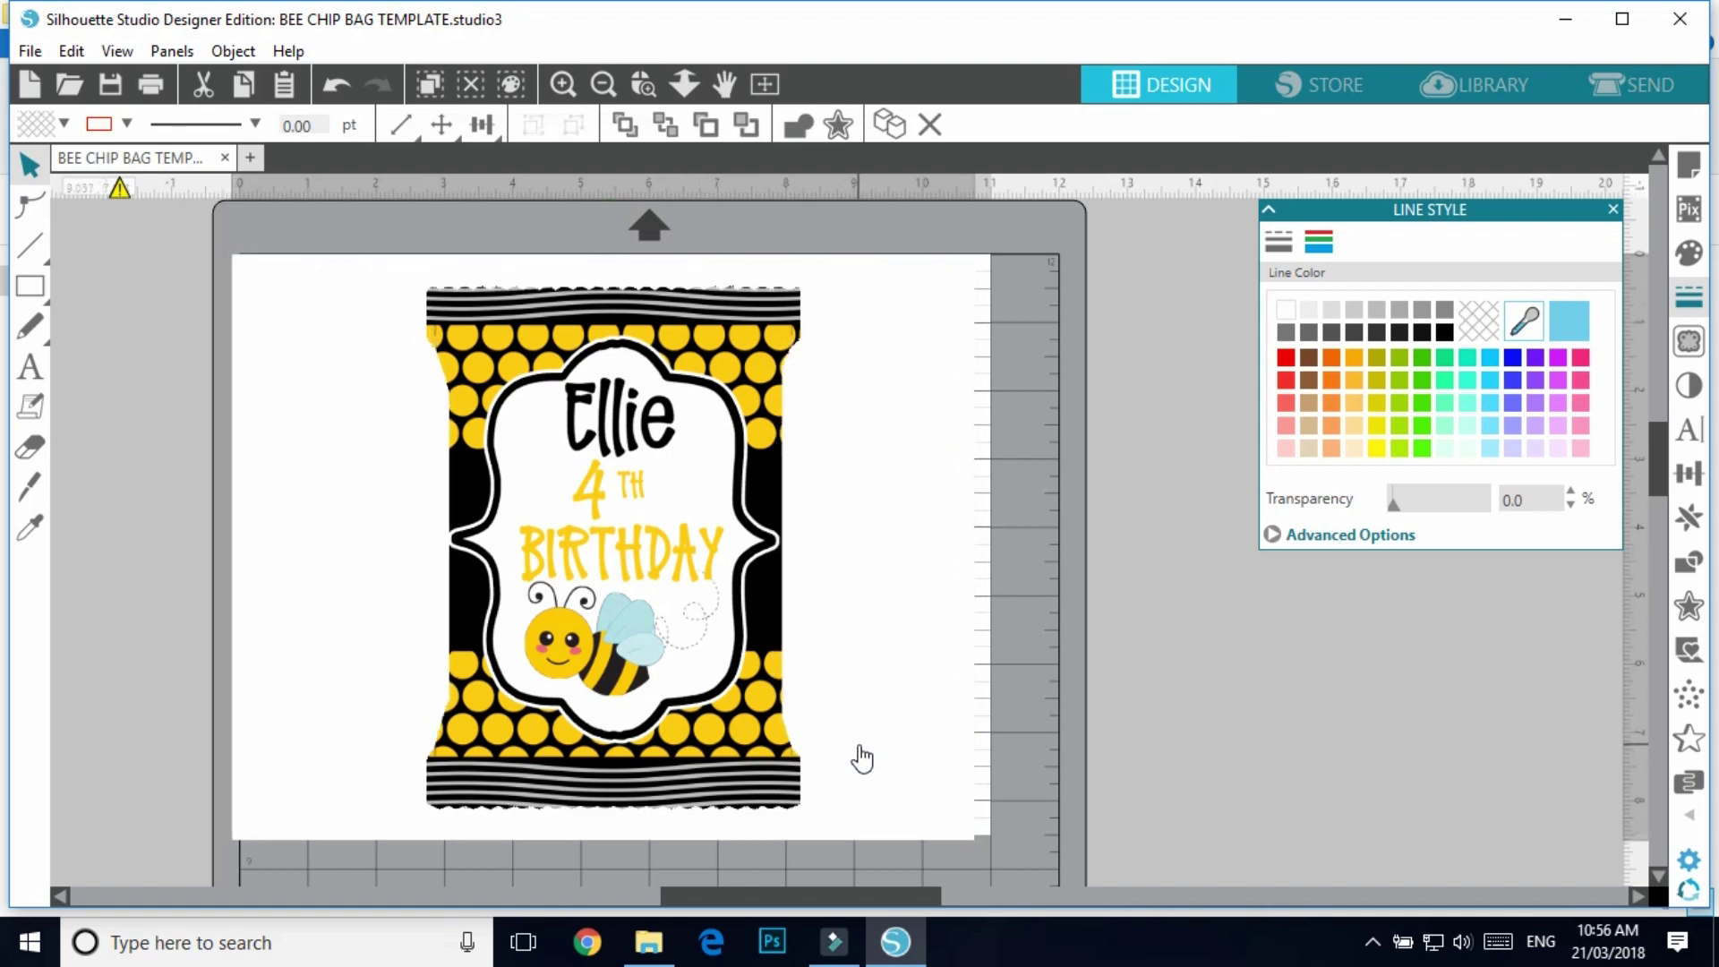
left_click(861, 757)
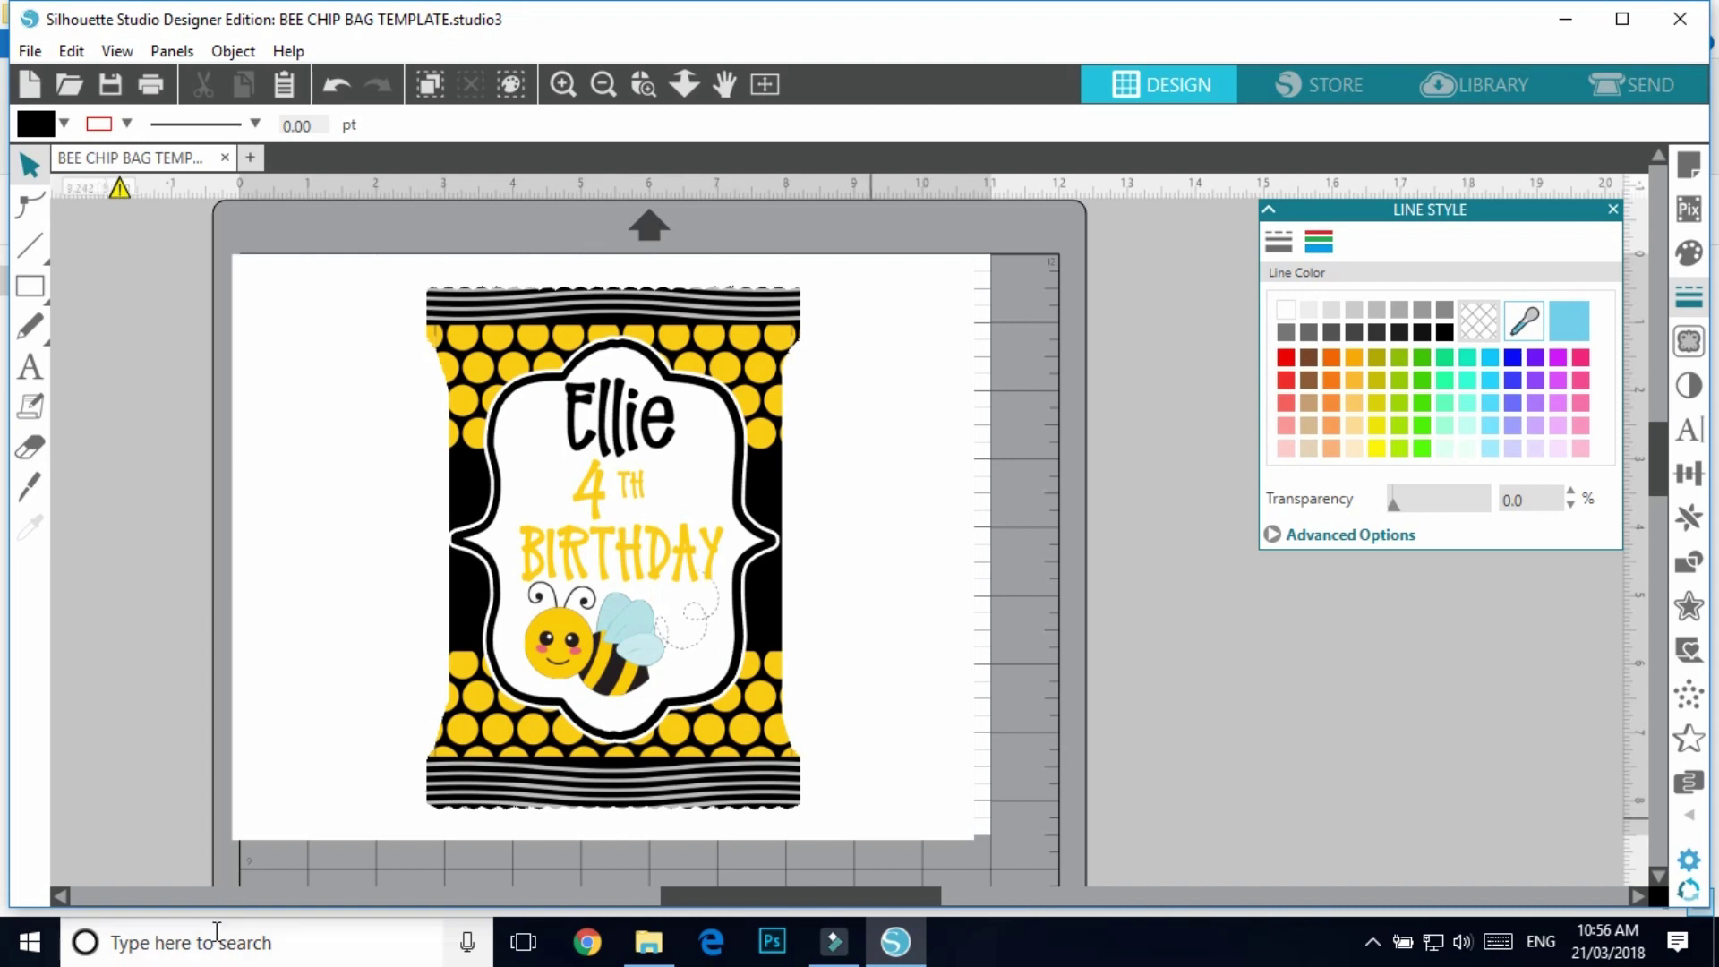
- Paste a copy of the full wrapper, move it, then delete it again
key("ctrl+v")
left_click_drag(610, 583, 439, 533)
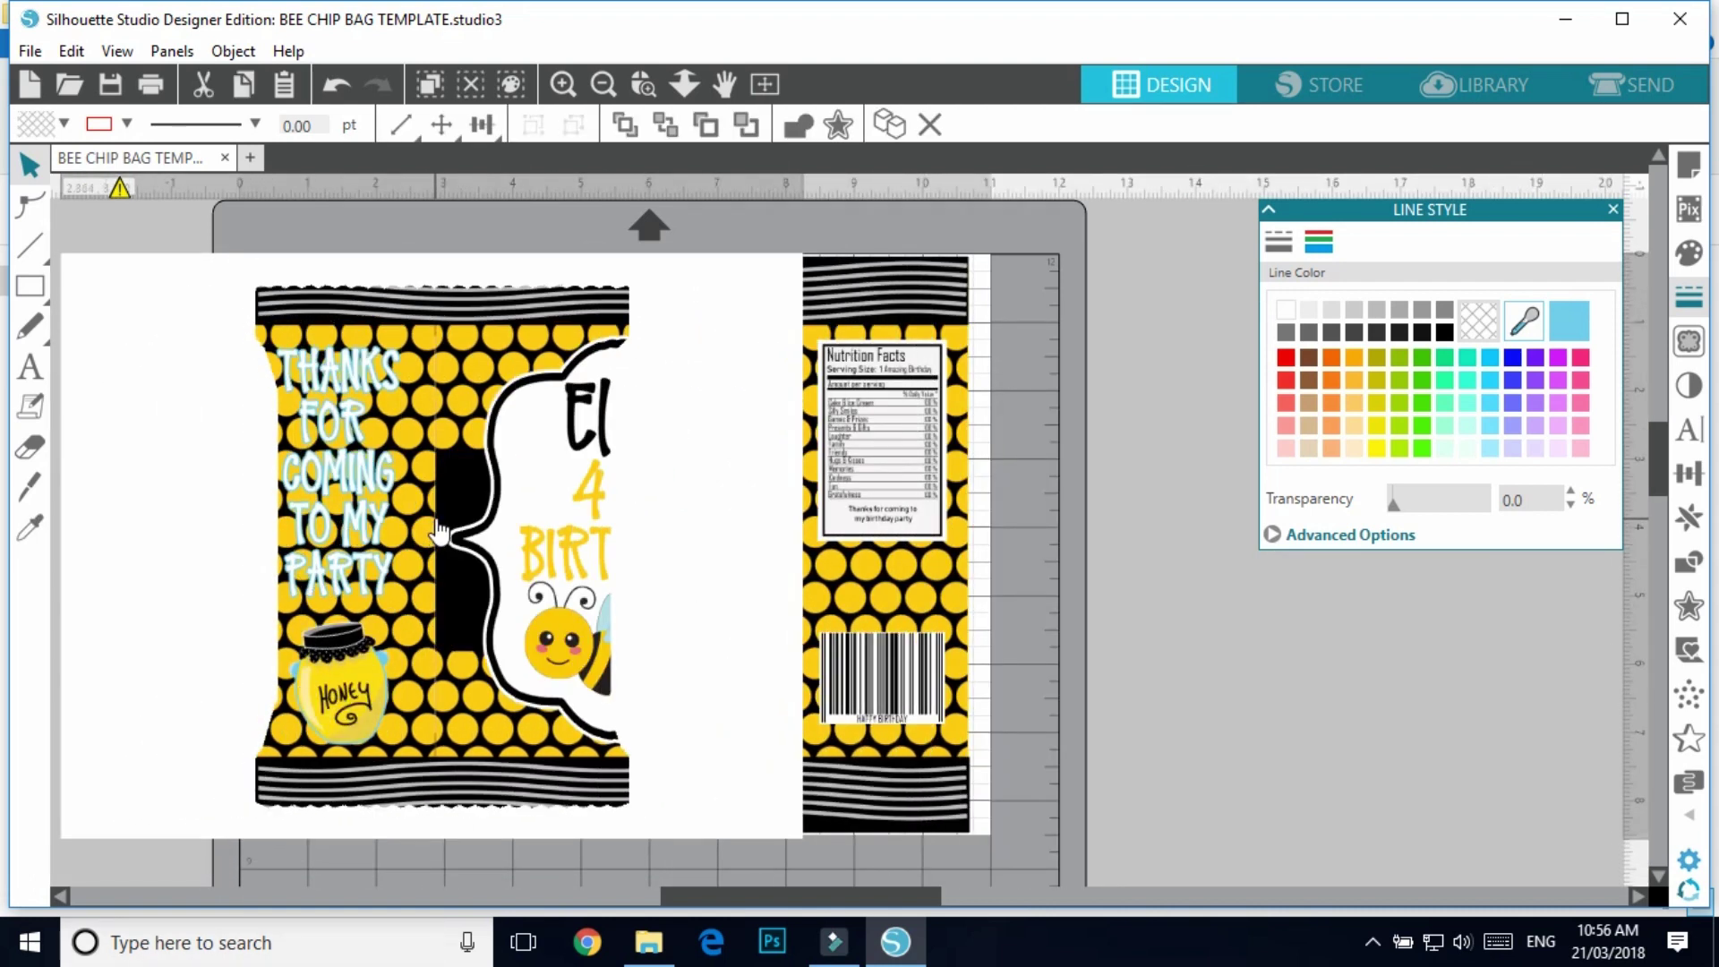
key("Delete")
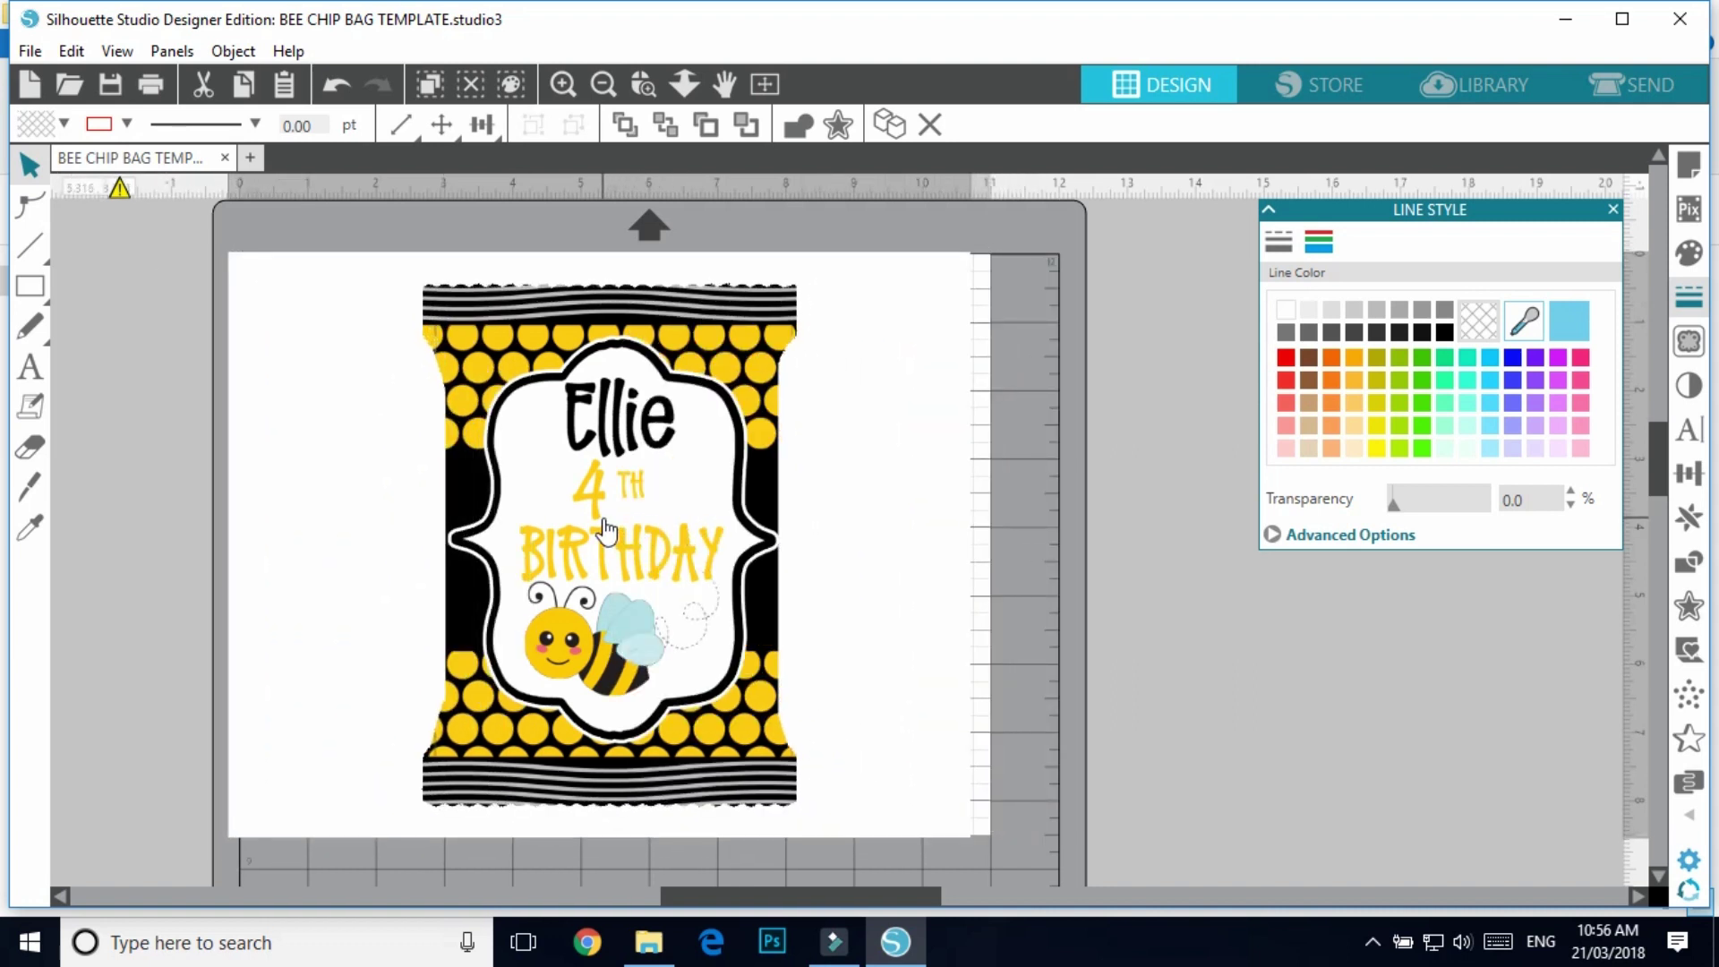
- Move the mockup aside, duplicate the wide bee wrapper, and place the copy to the right
left_click_drag(606, 530, 1259, 561)
right_click(1295, 602)
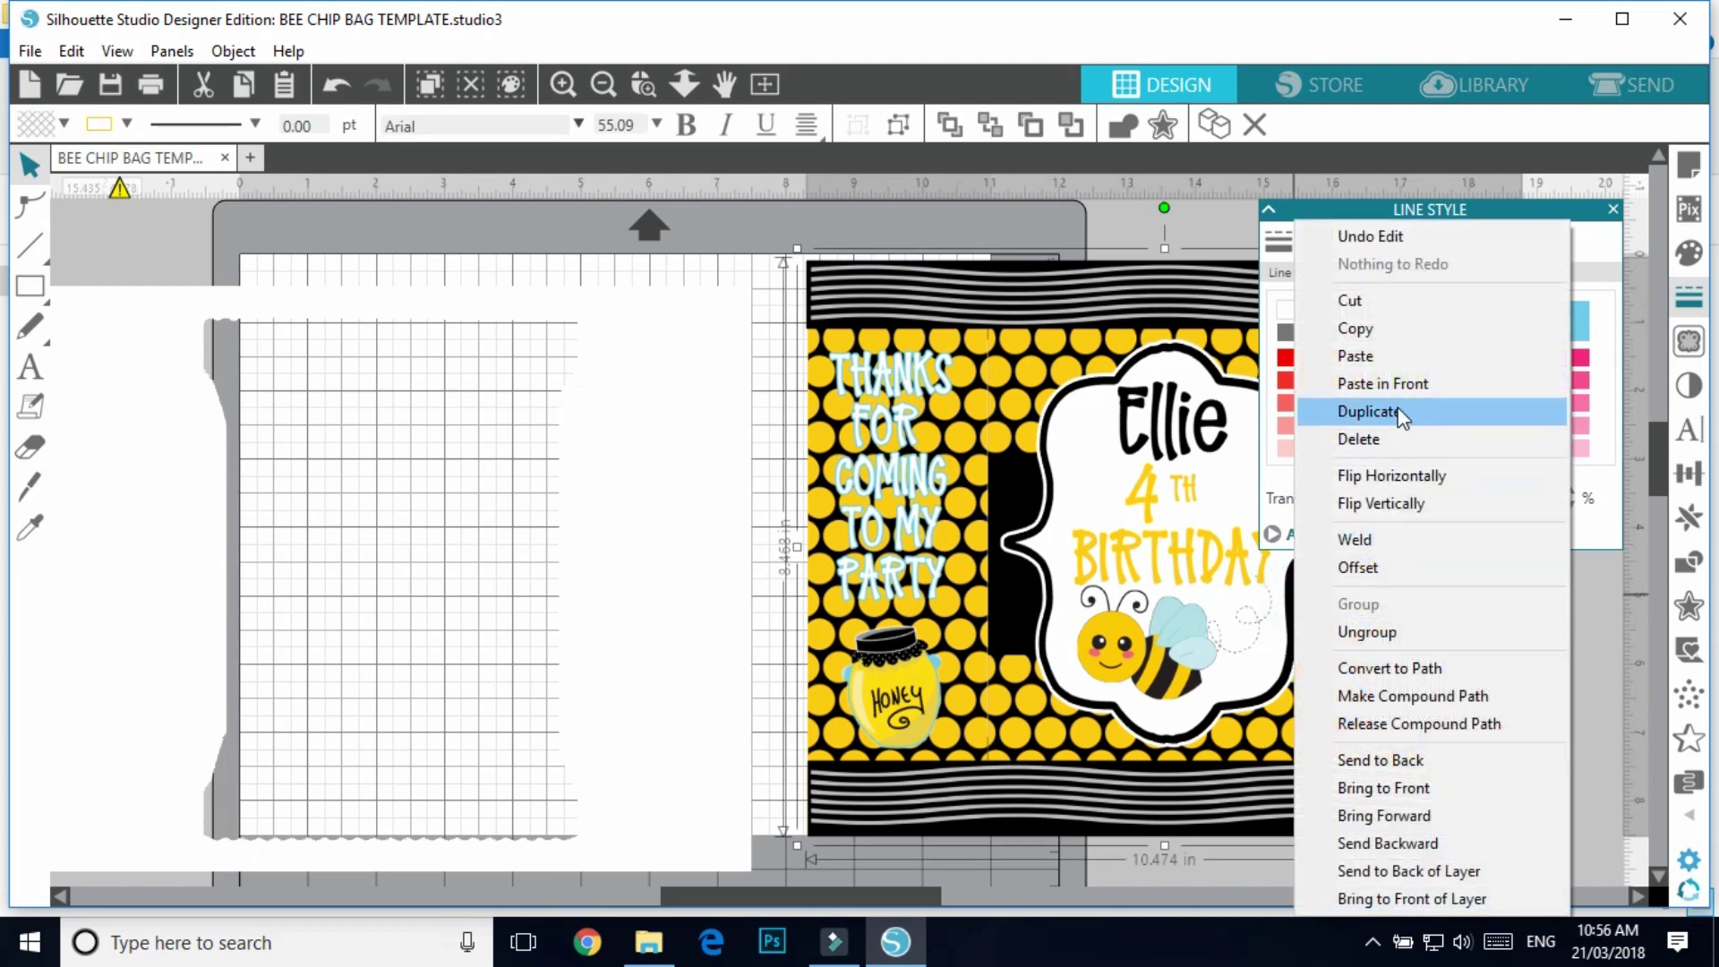
left_click(1379, 412)
left_click_drag(1159, 602, 1623, 638)
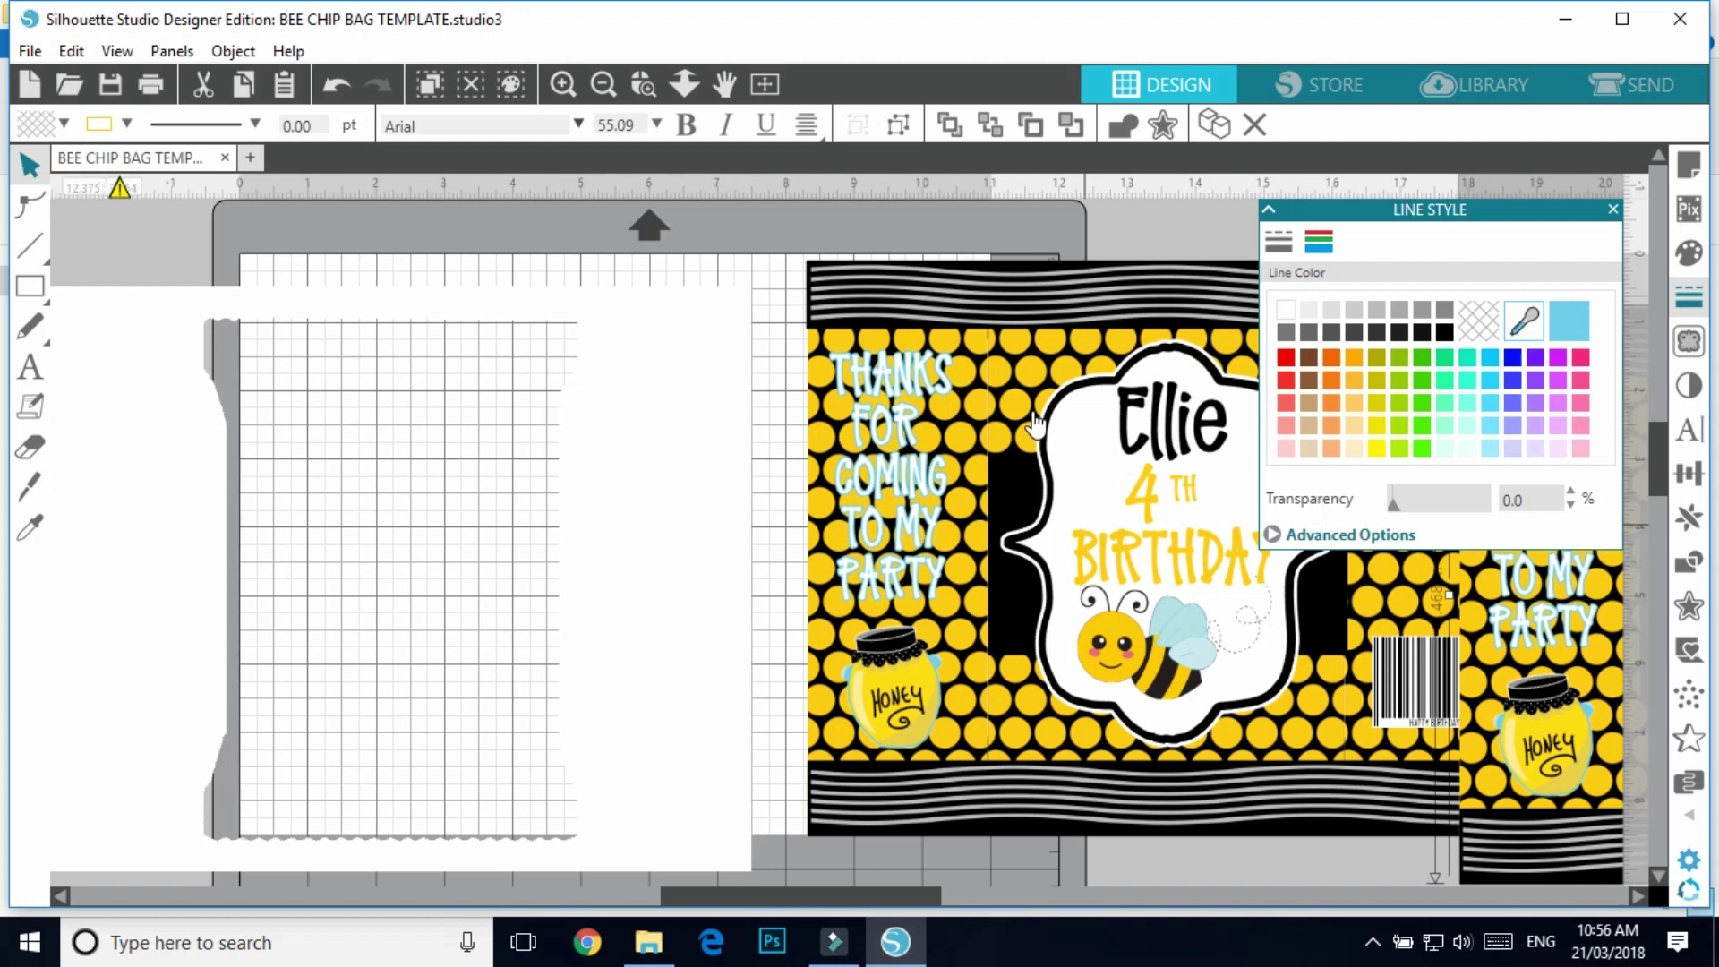
left_click(1012, 368)
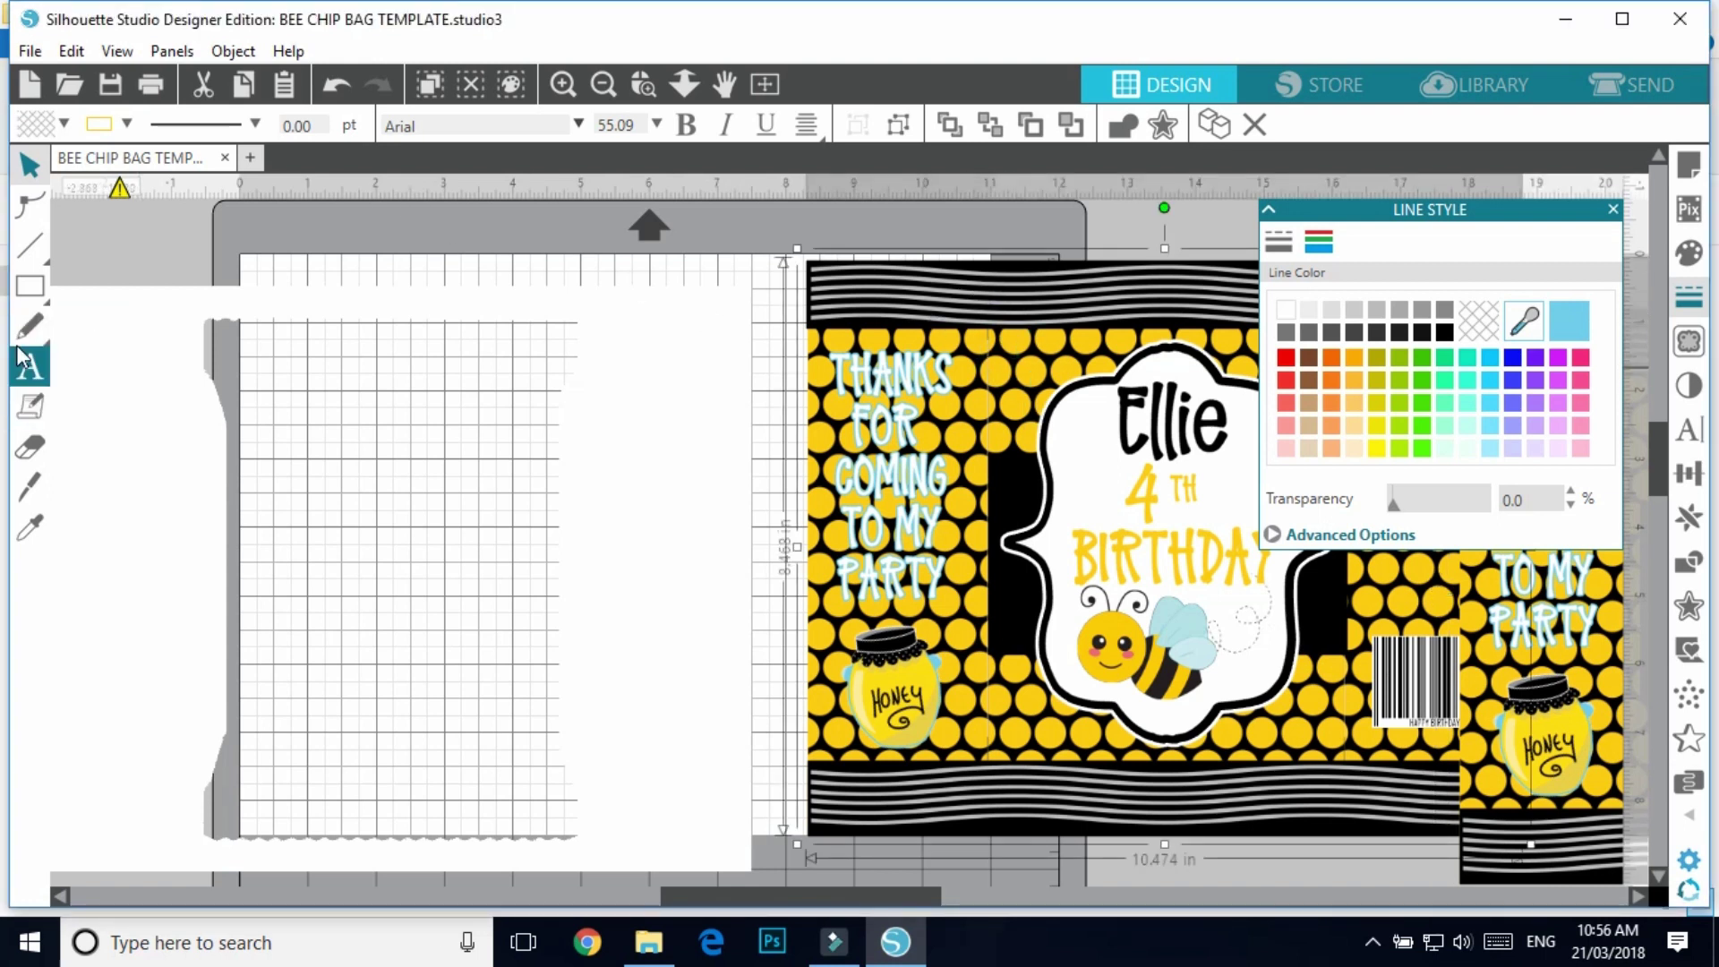
- Slice the wrapper with two vertical Knife cuts, one separating the nutrition panel
left_click(33, 488)
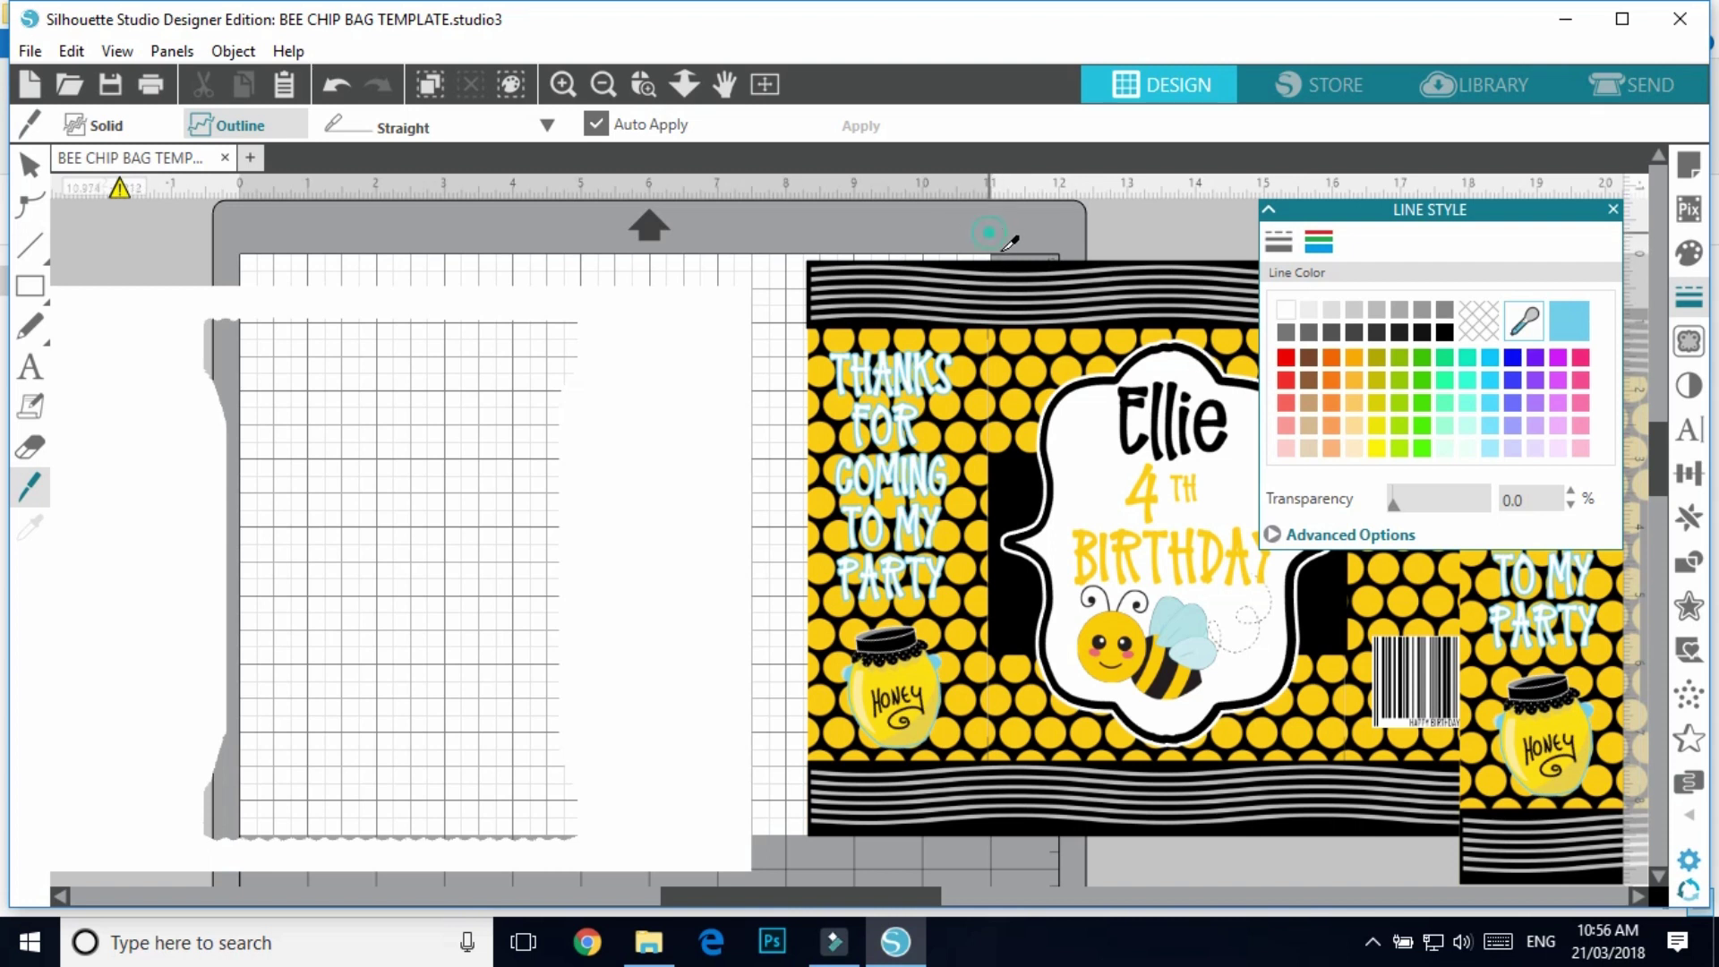
left_click_drag(989, 235, 1026, 883)
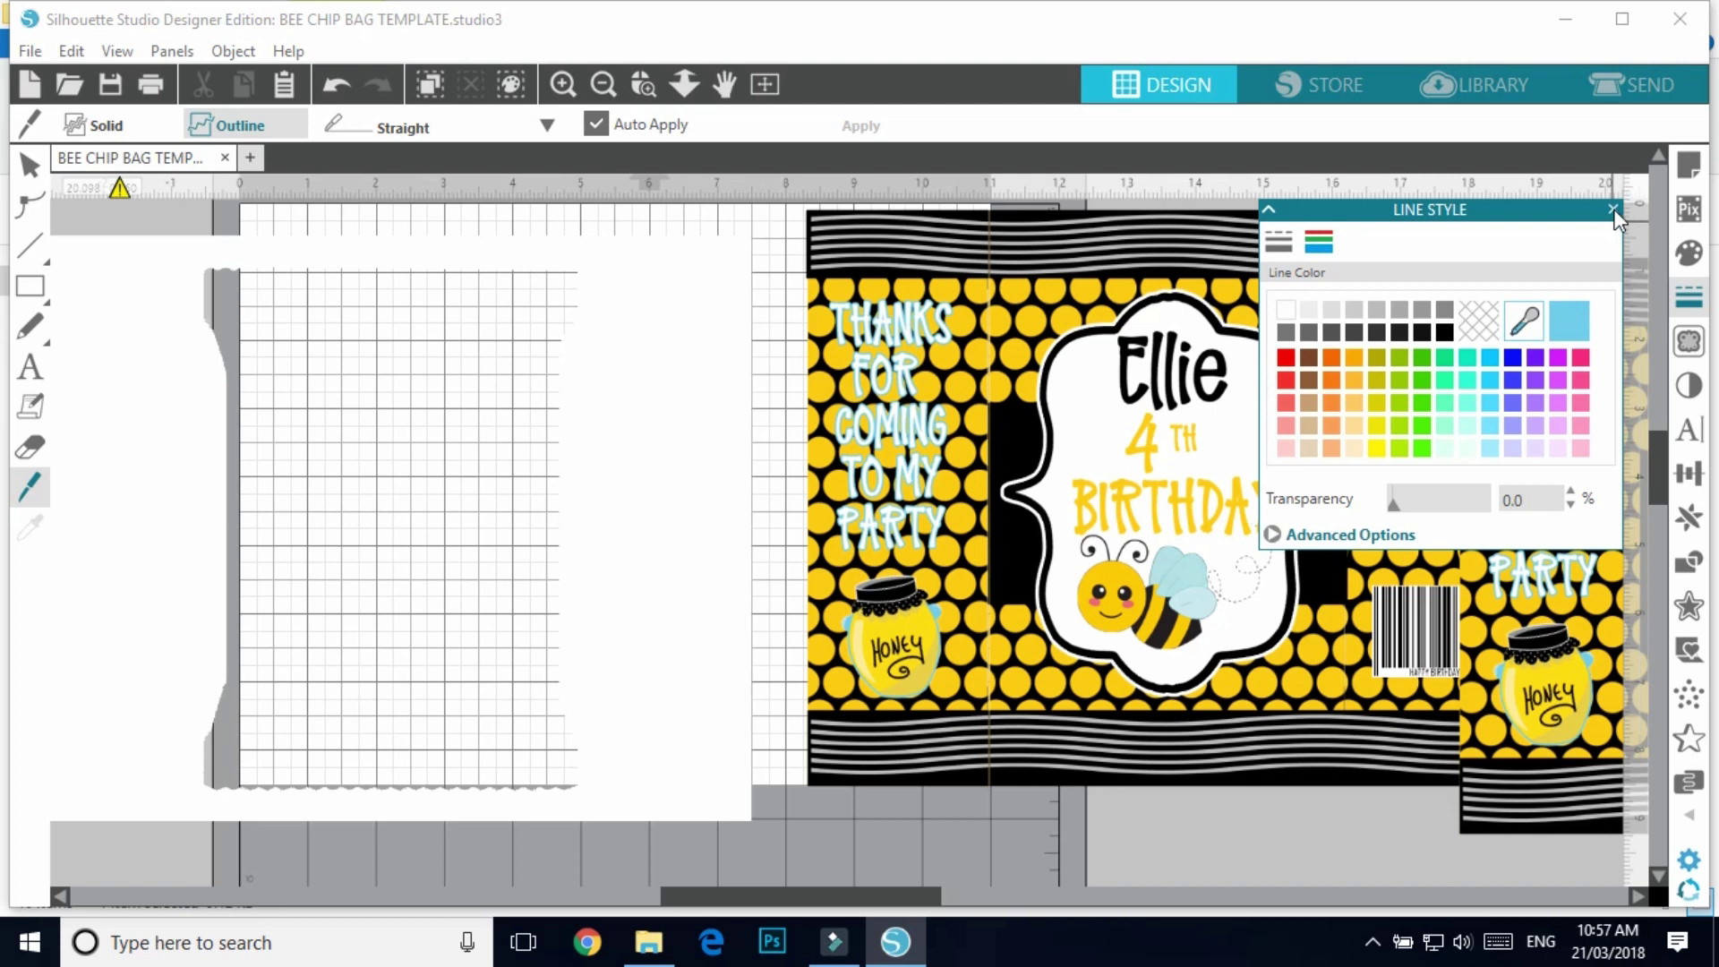
left_click(1614, 210)
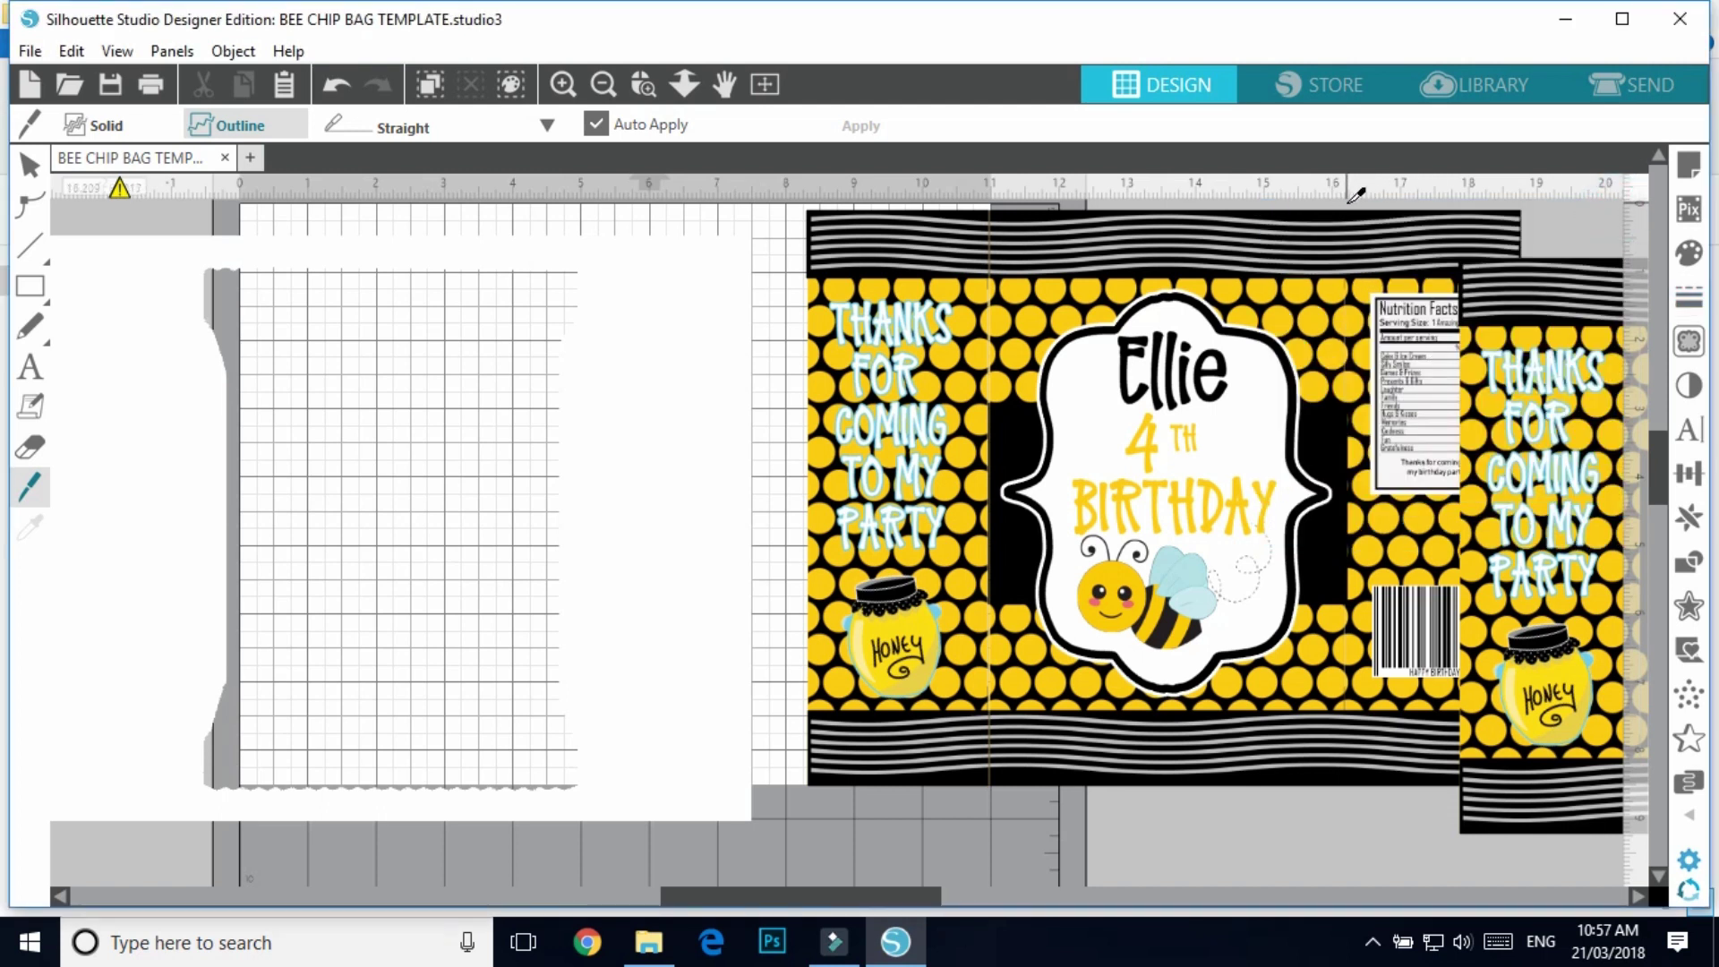
left_click_drag(1350, 202, 1354, 837)
- Move the Thanks for Coming and Nutrition Facts panels onto the mockup and nudge both slightly right
left_click(29, 167)
left_click_drag(985, 534, 875, 535)
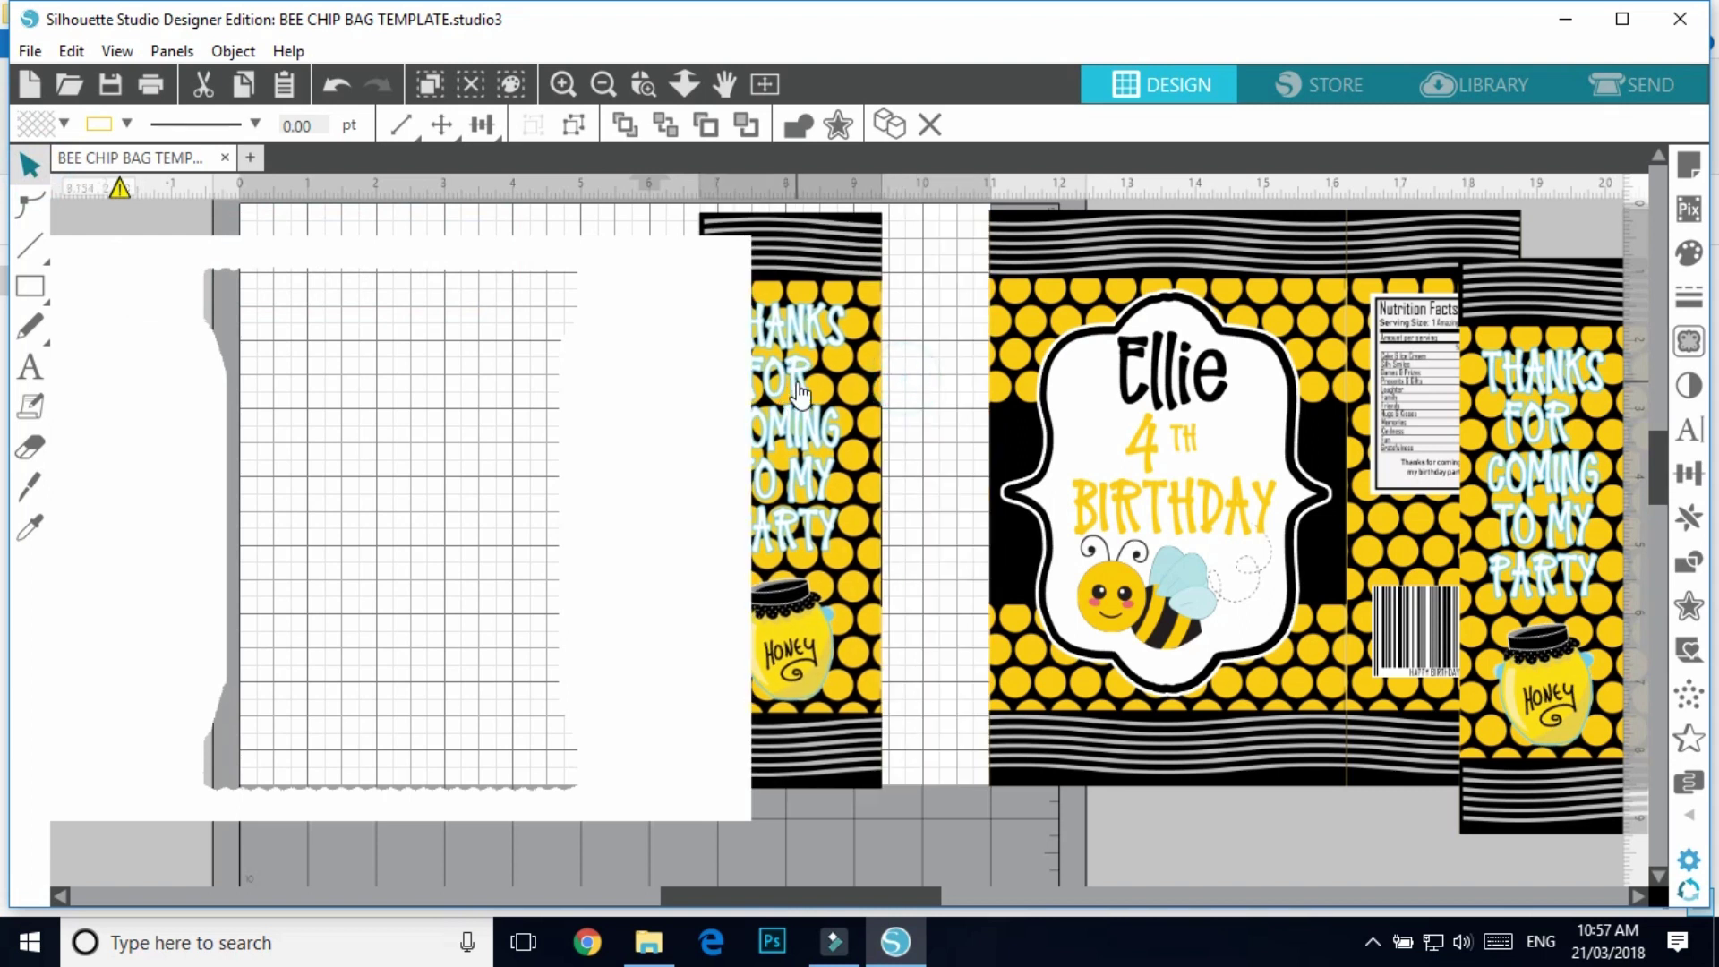
left_click_drag(1387, 448, 1037, 509)
left_click_drag(890, 534, 367, 578)
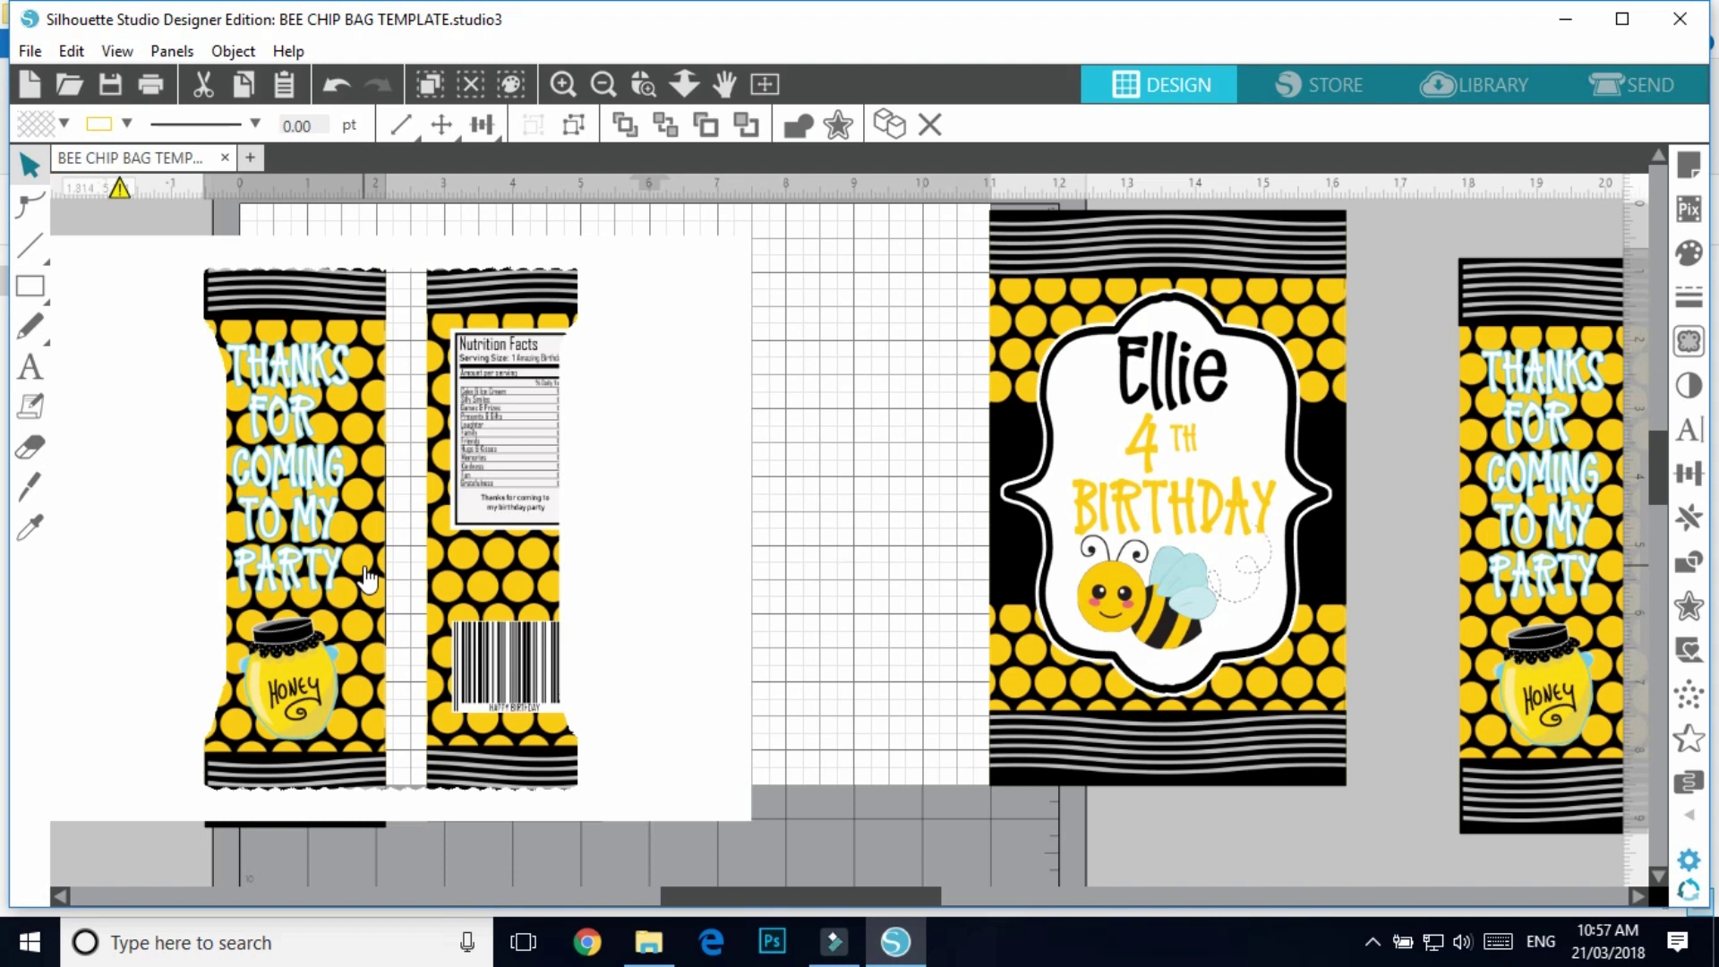
left_click(483, 613, "shift")
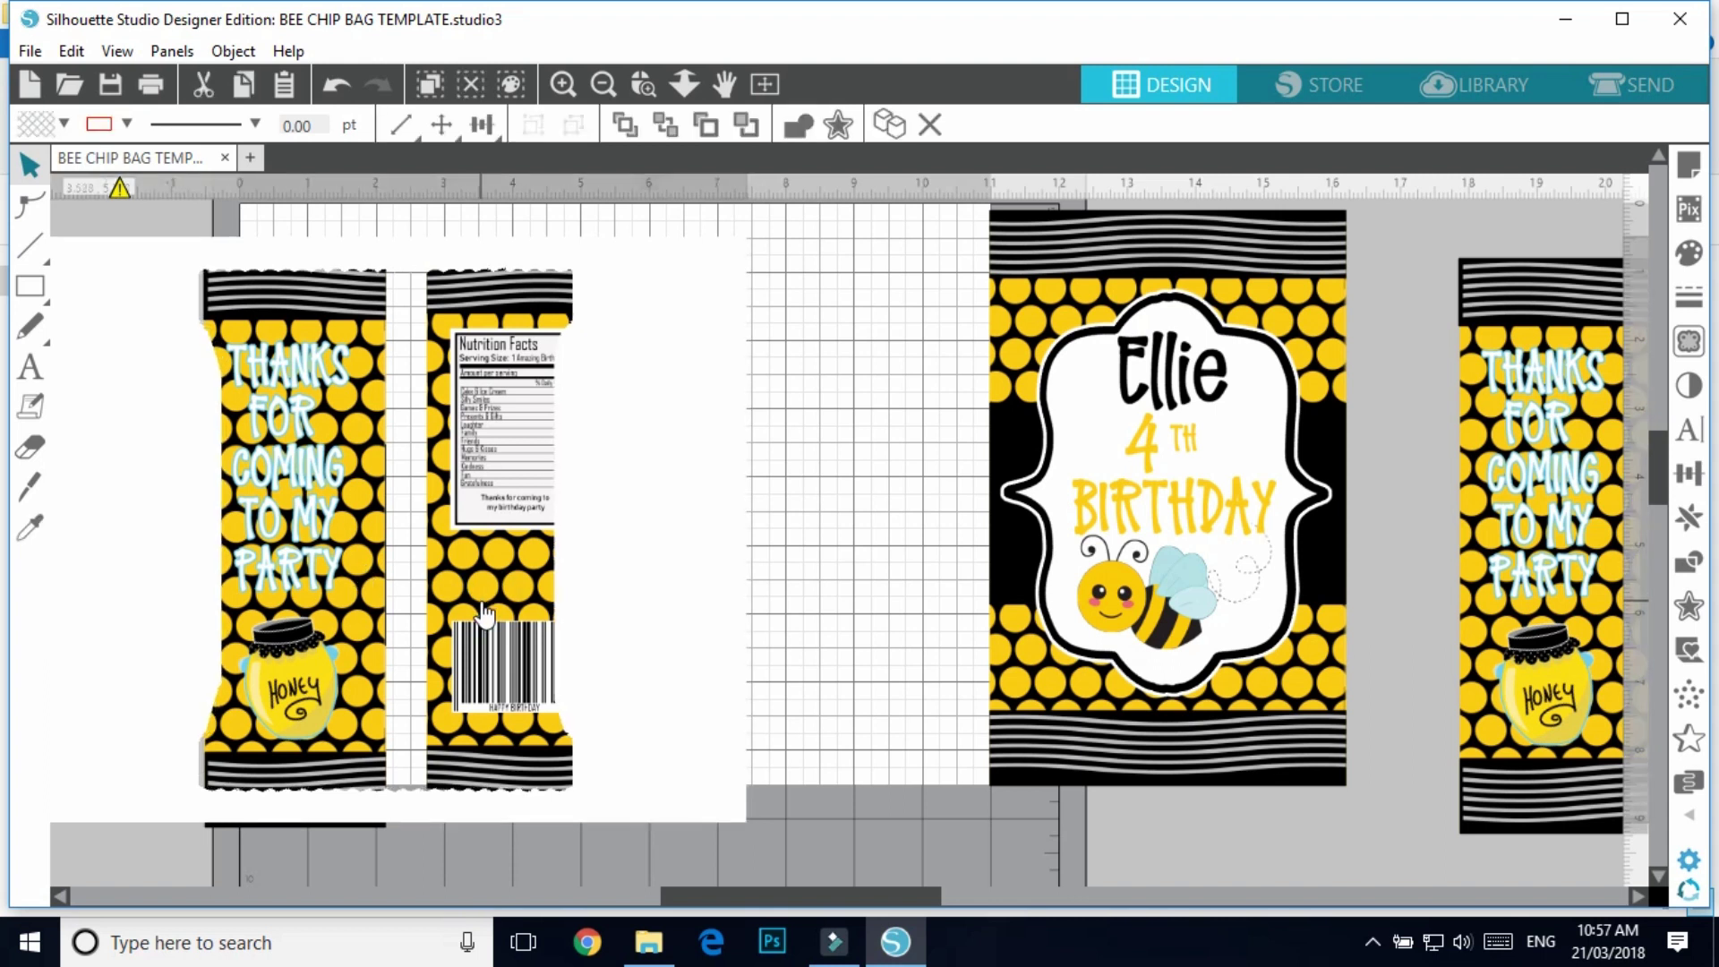
left_click_drag(484, 613, 496, 621)
key("Escape")
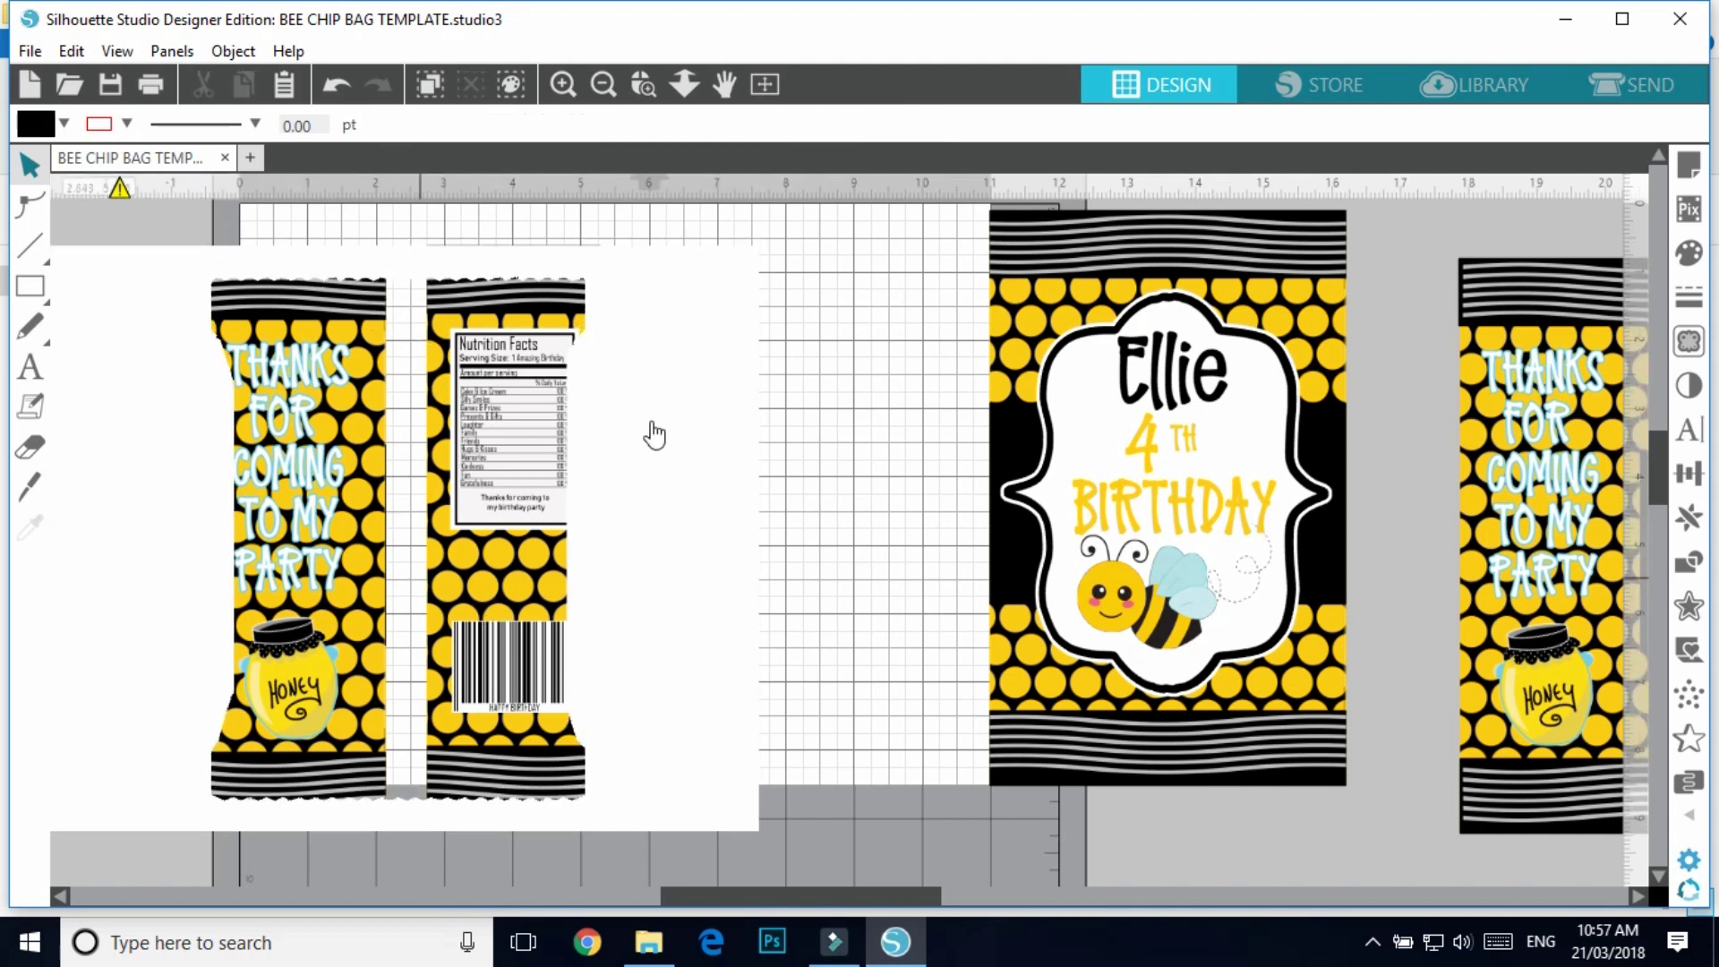
- Draw a tall rectangle strip in the gap between the two back panels
left_click(70, 286)
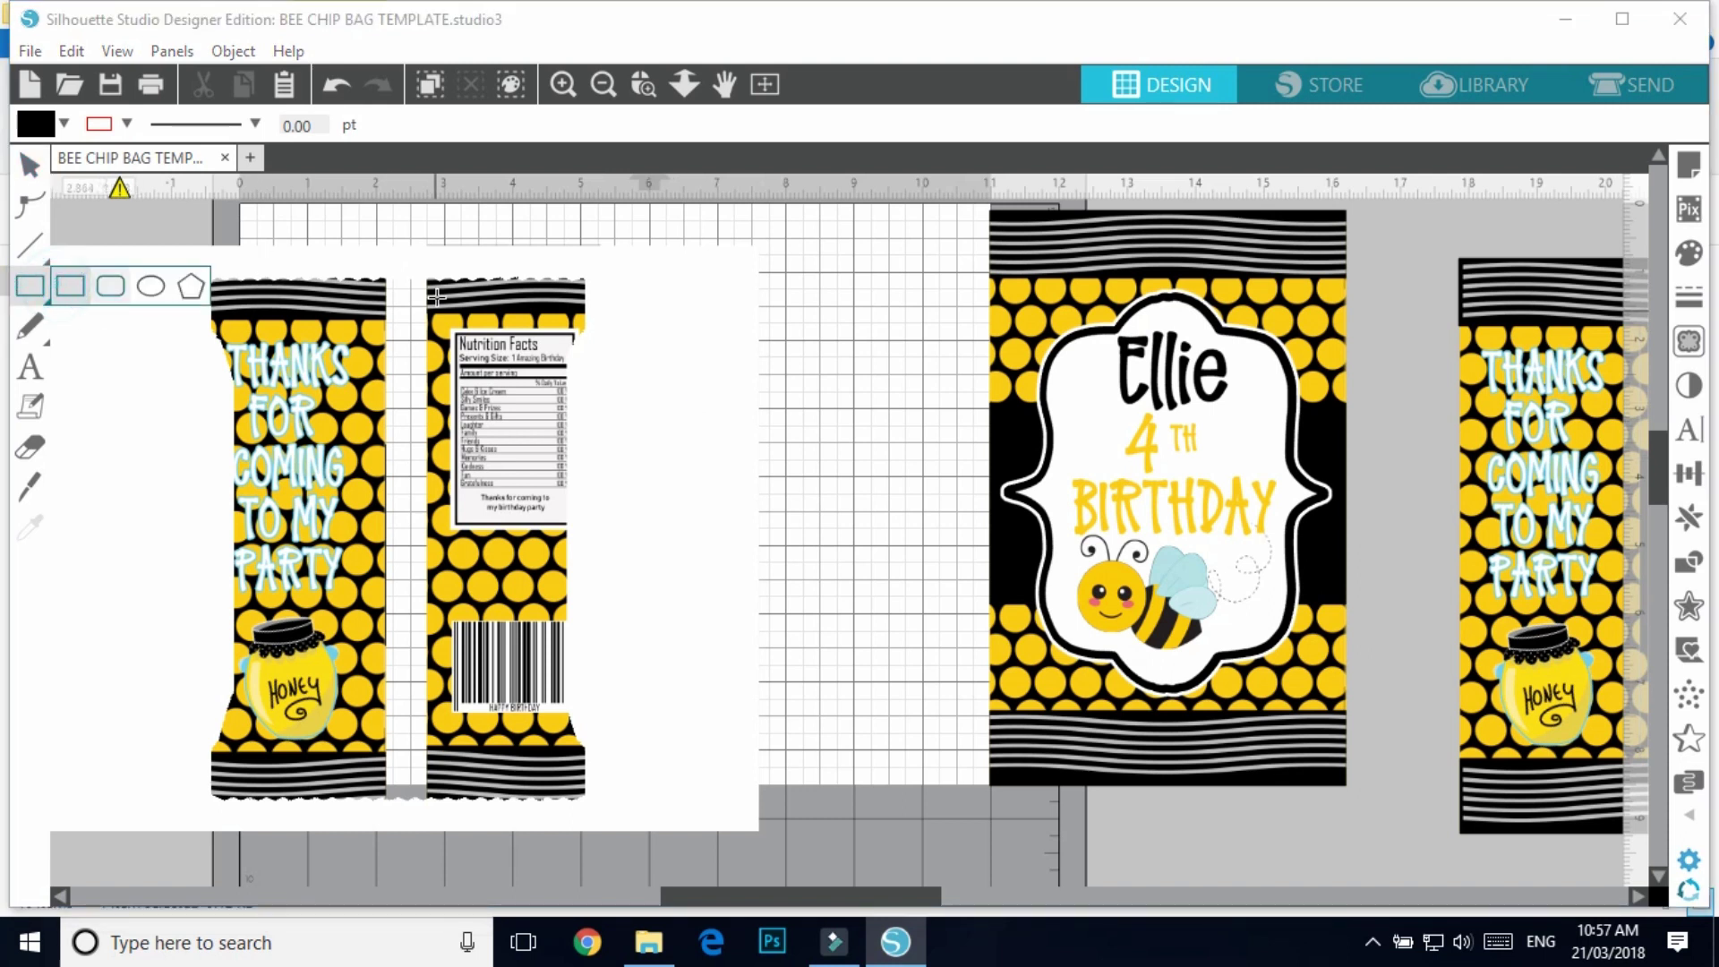
mouse_move(385, 266)
left_mouse_down()
mouse_move(422, 358)
mouse_move(432, 810)
left_mouse_up()
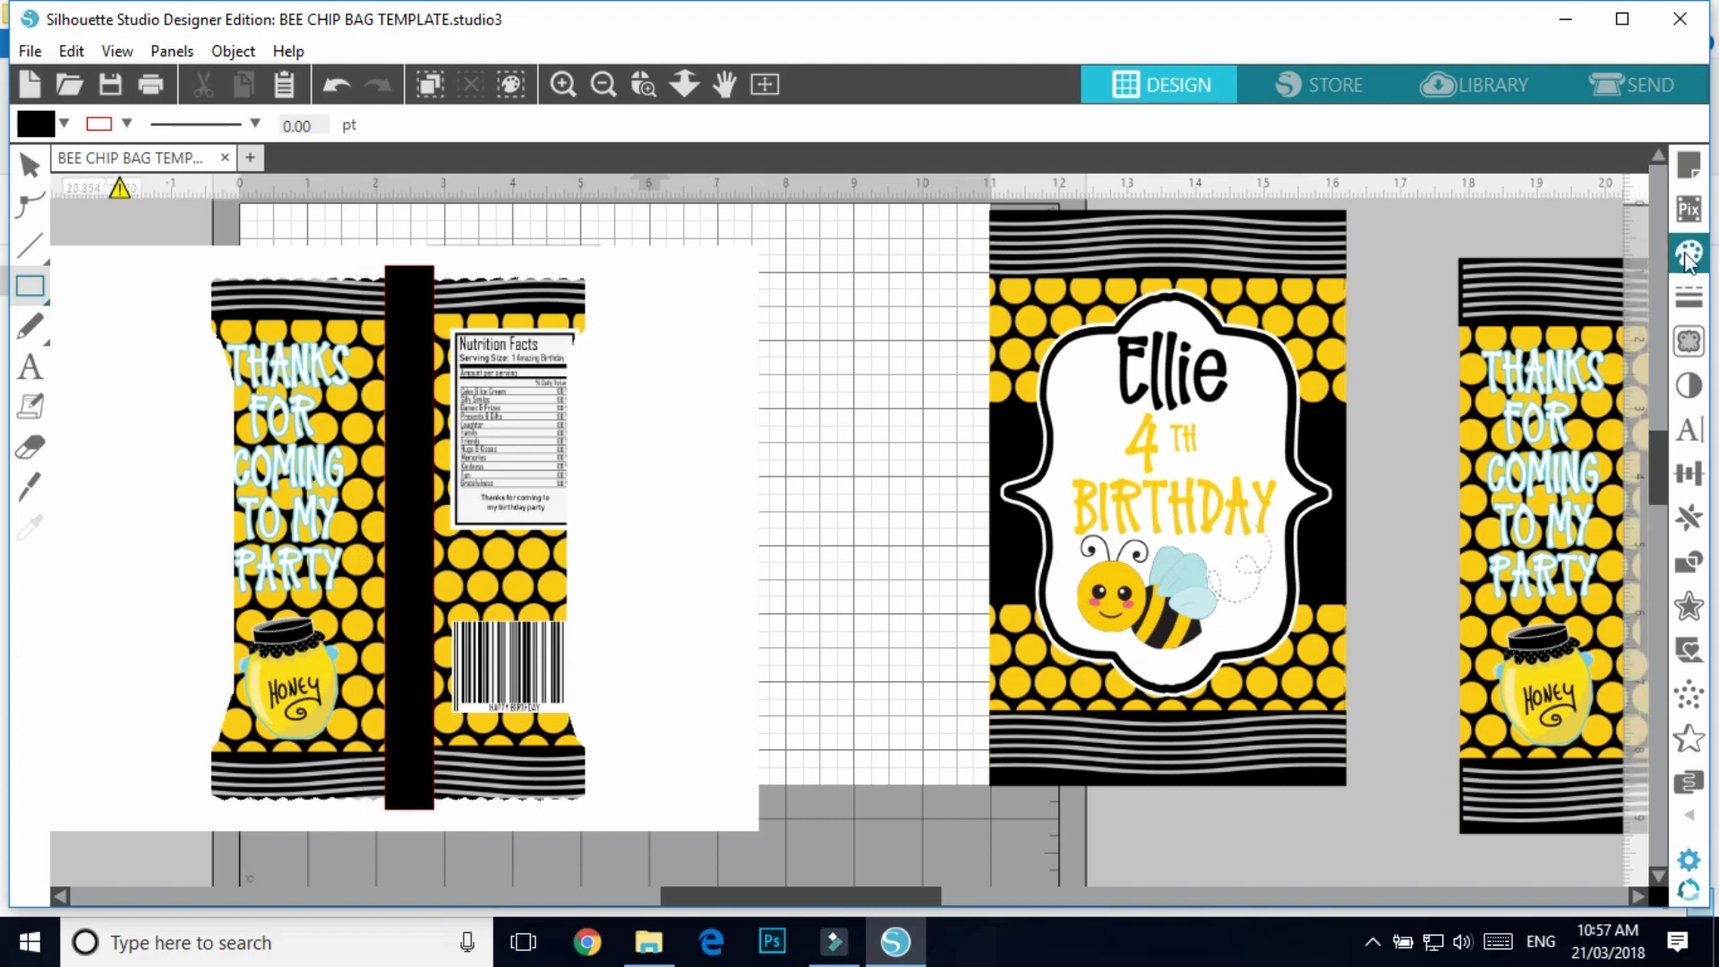
left_click(31, 164)
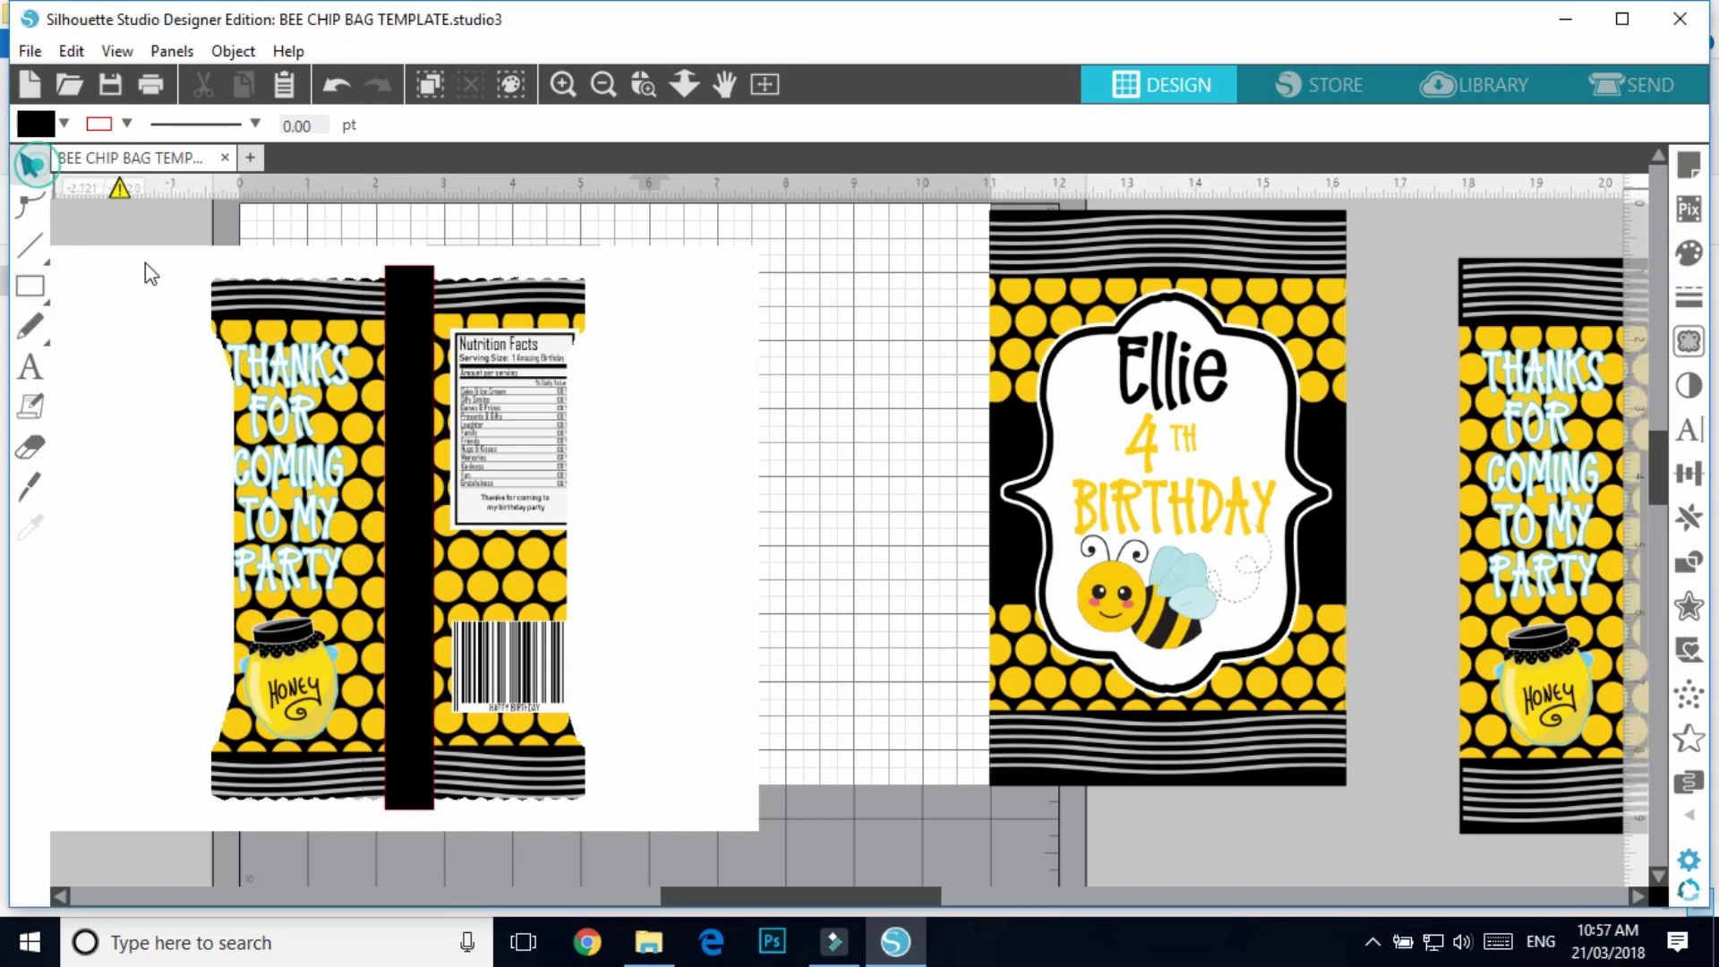
left_click(413, 367)
- Colour the strip's fill and outline with the label's sampled off-white #F7F5F6 and send it to the back
left_click(1689, 260)
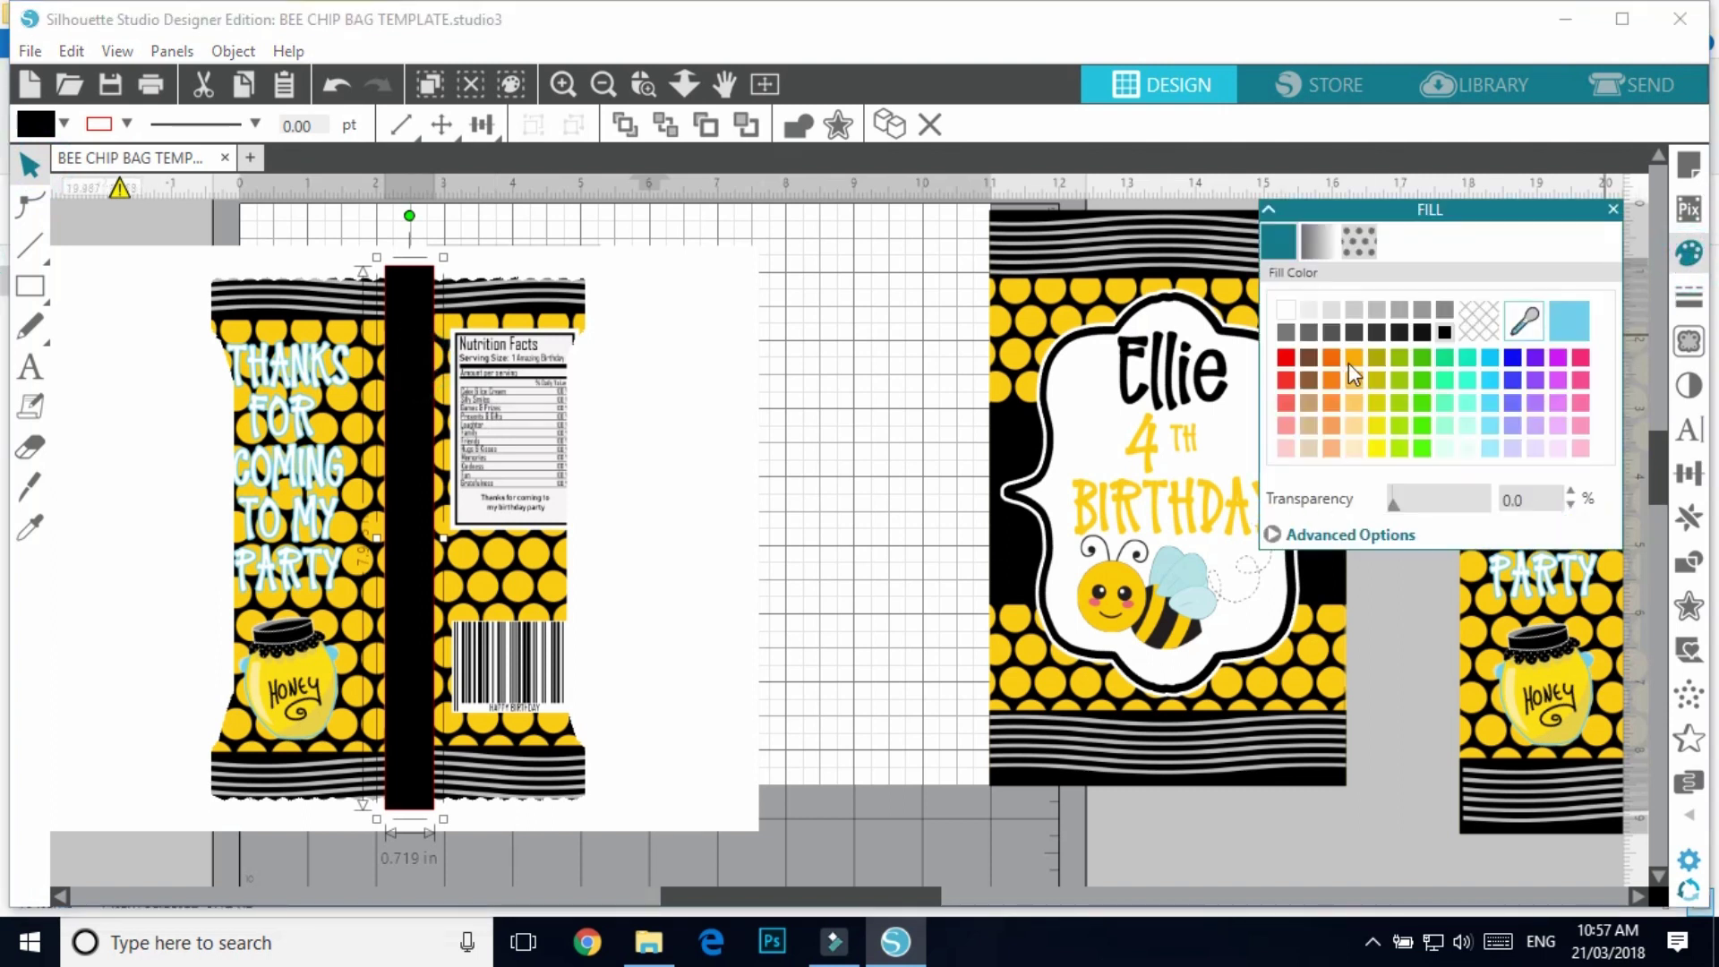
left_click(1289, 310)
left_click(1688, 297)
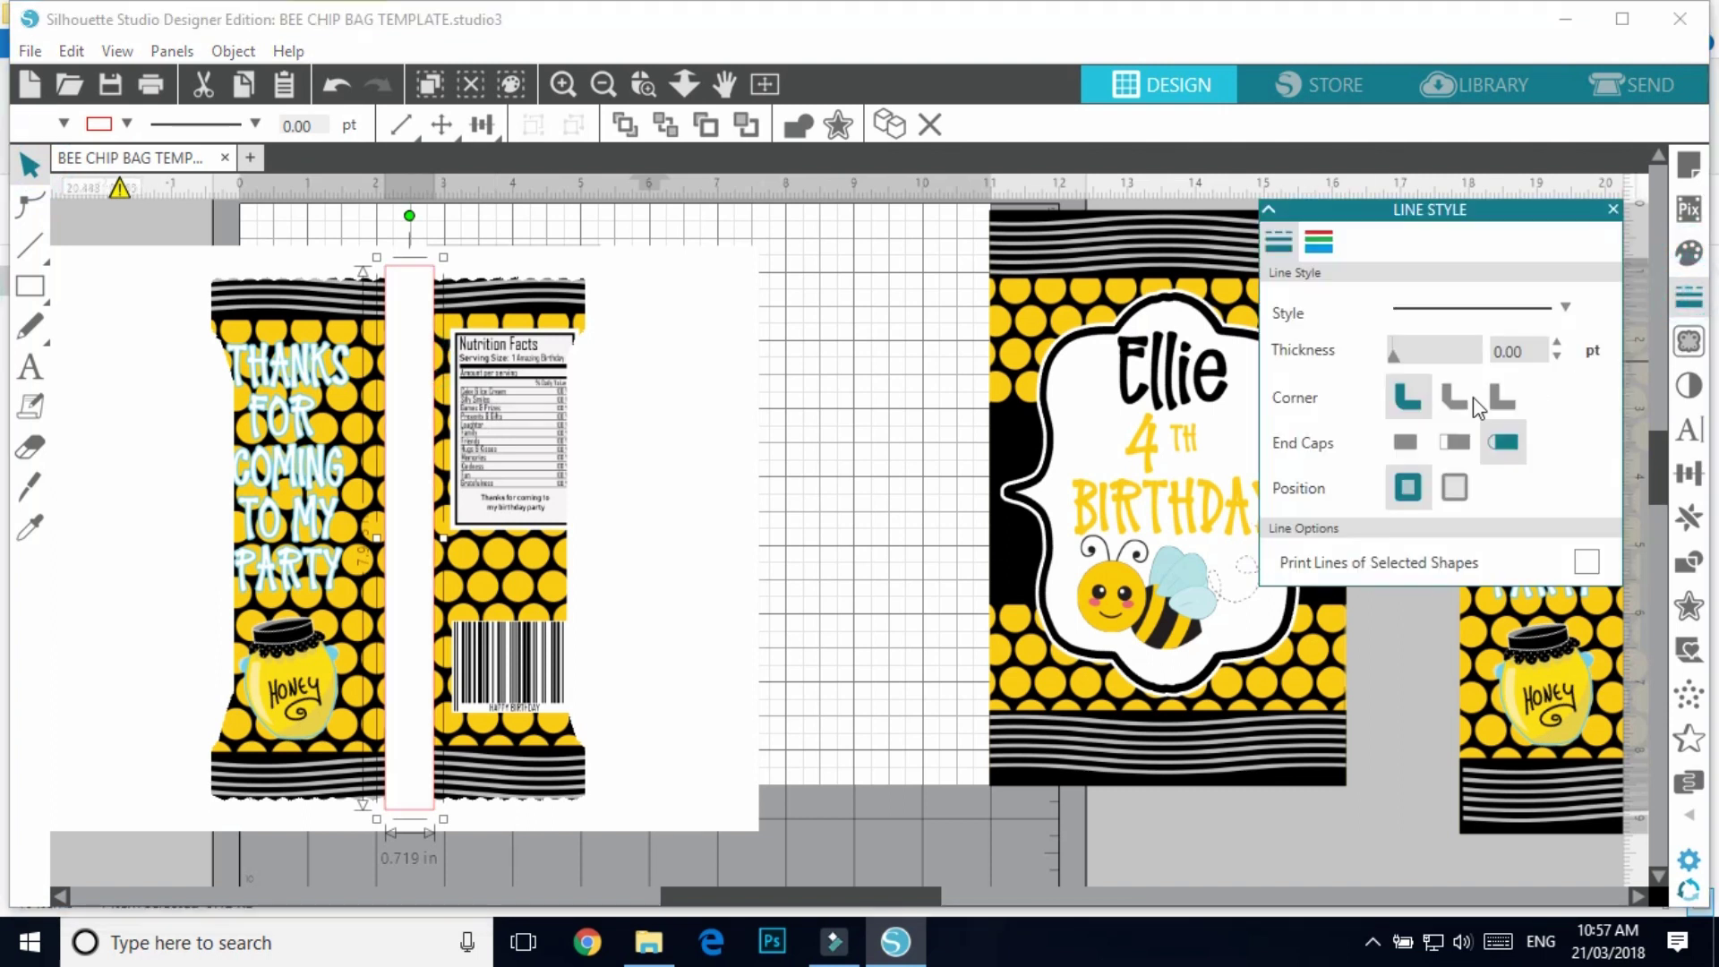
left_click(1319, 242)
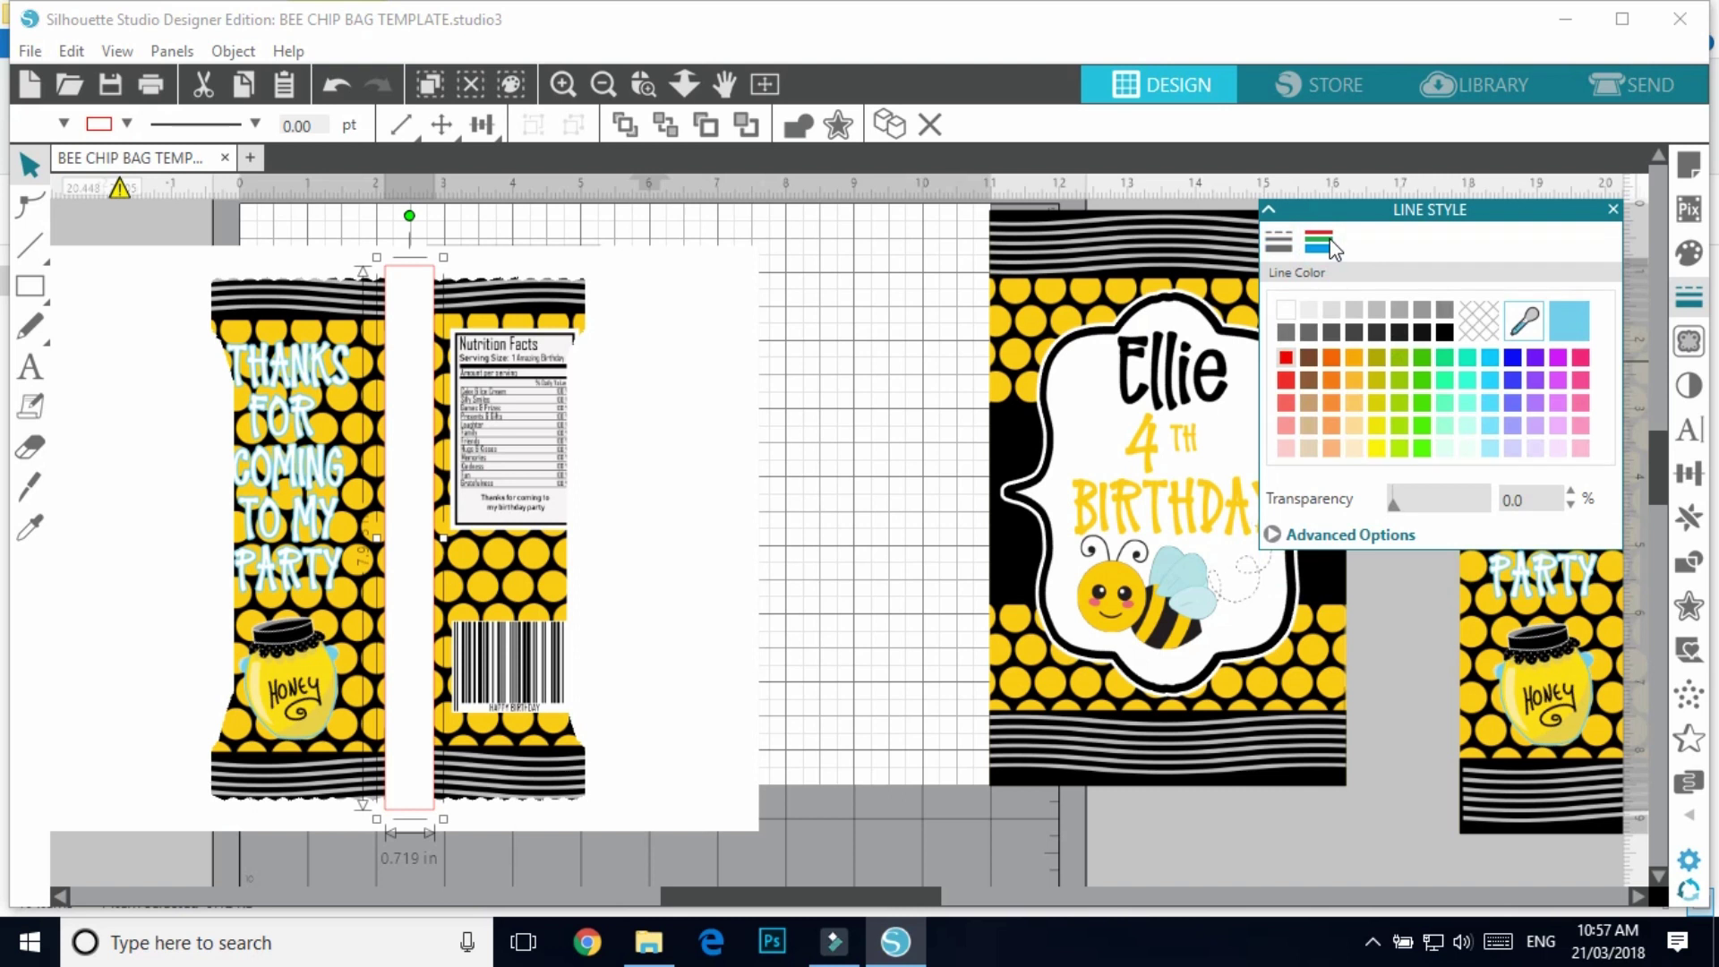
left_click_drag(1545, 329, 557, 348)
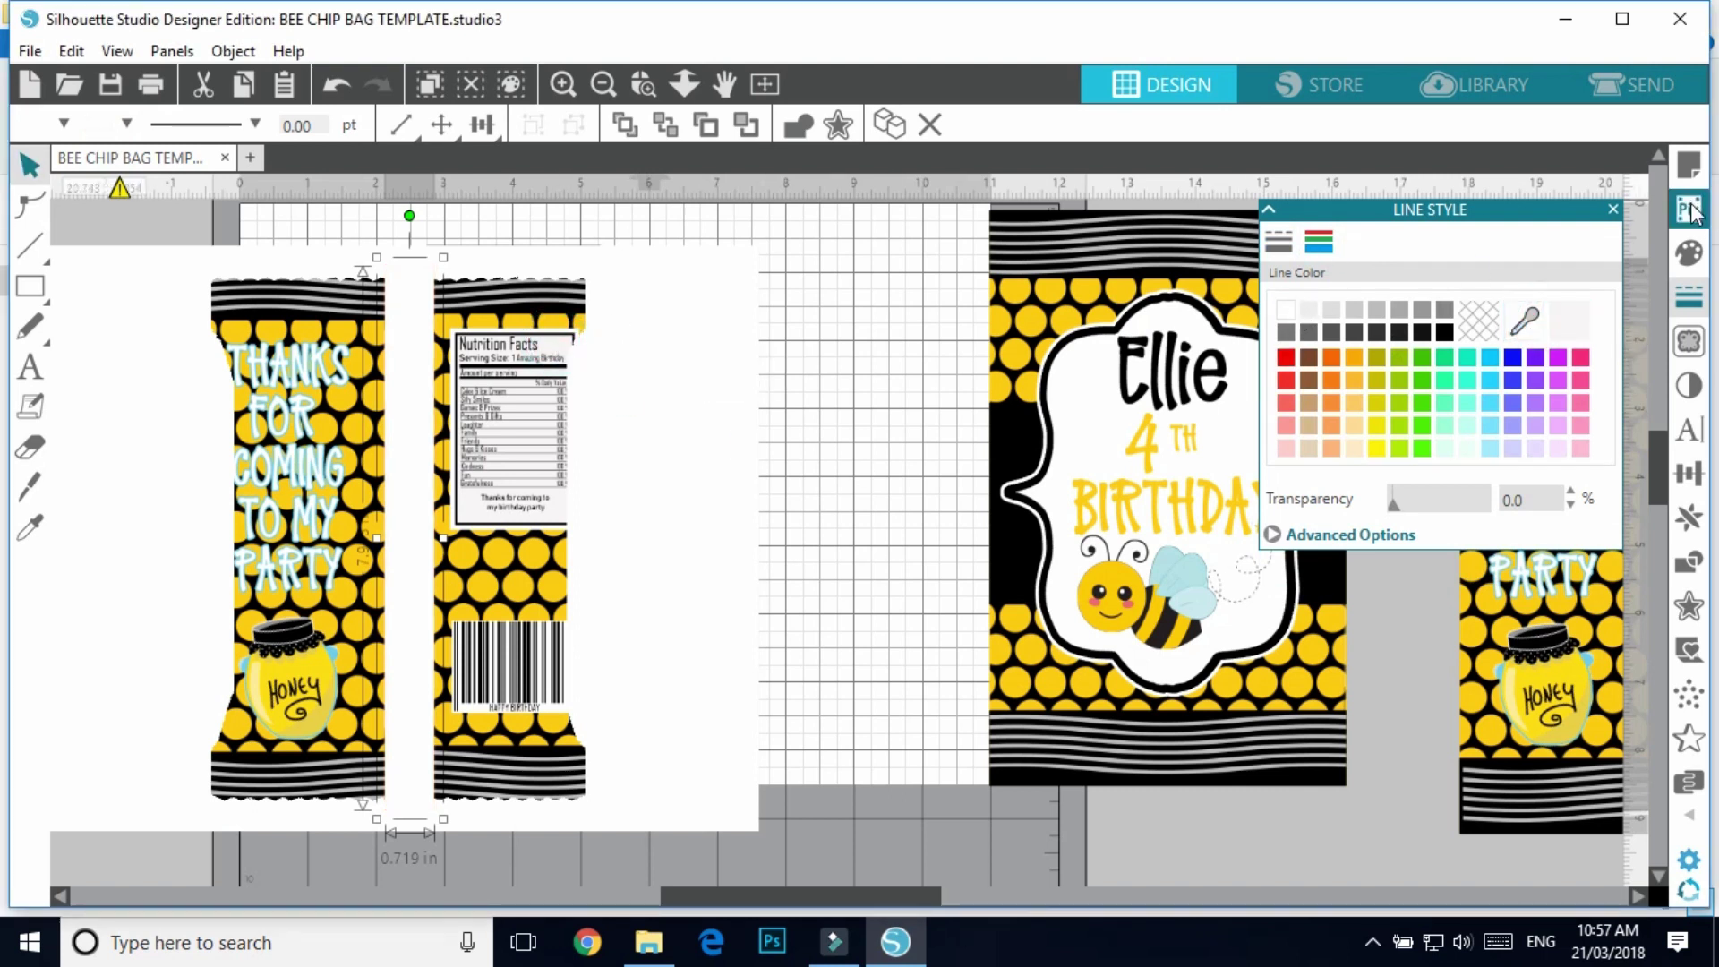
left_click(1689, 254)
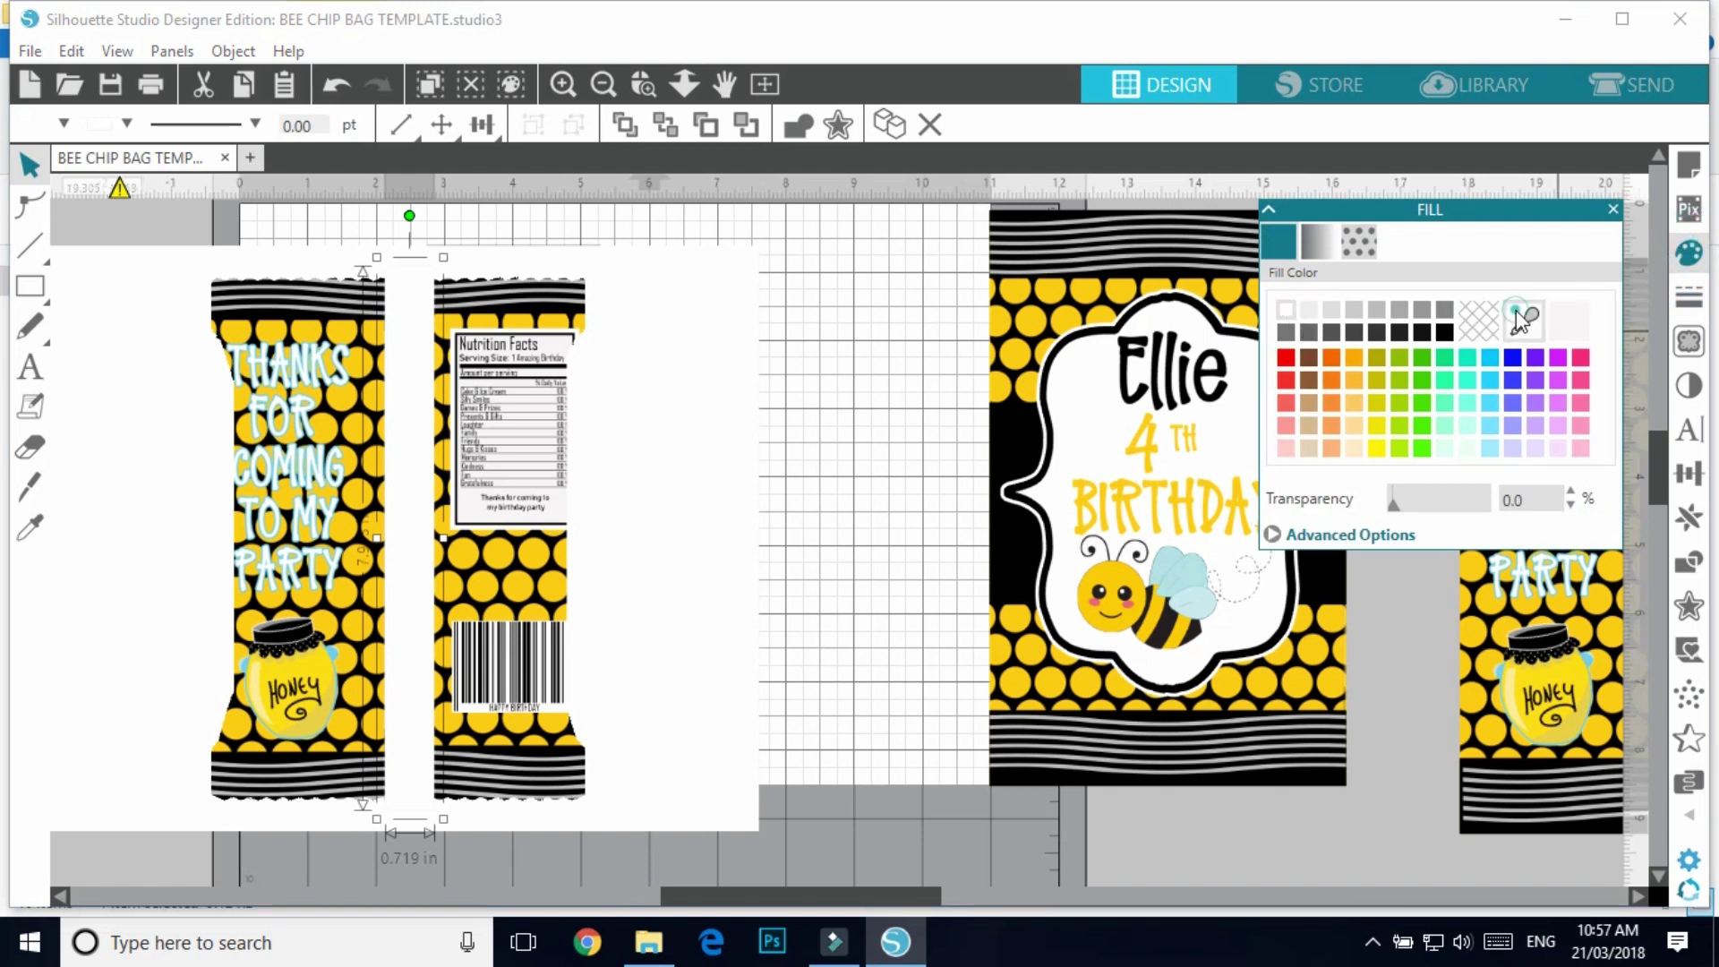
left_click_drag(1525, 320, 574, 339)
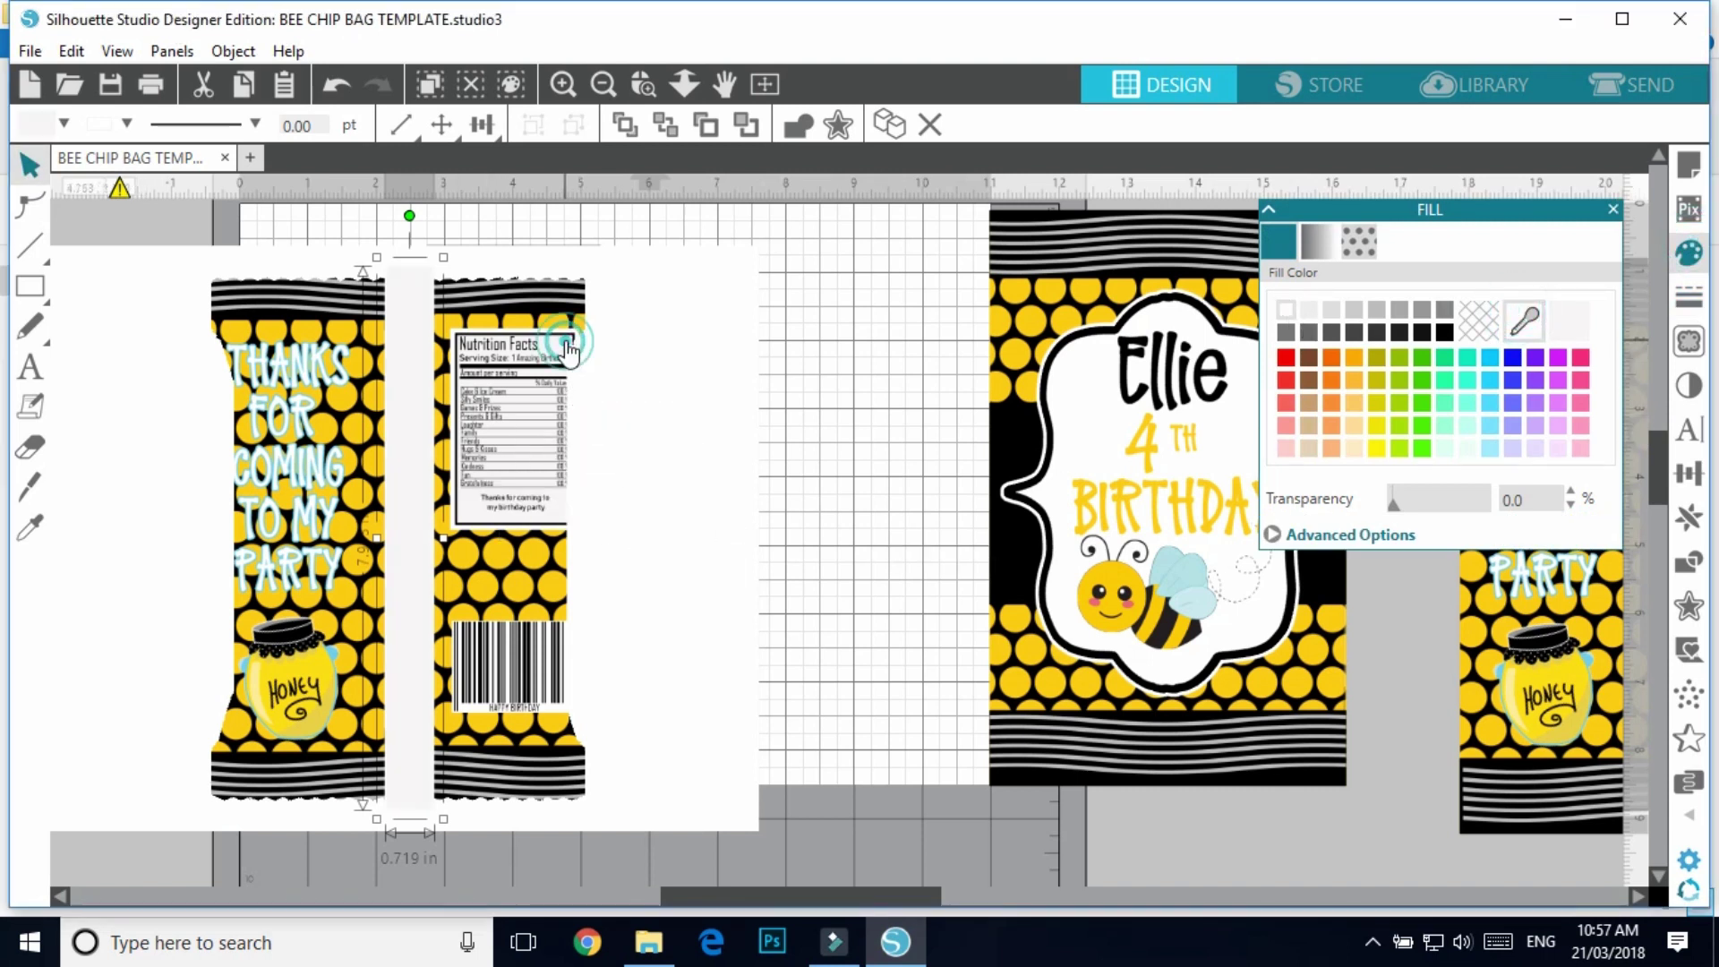
left_click(862, 357)
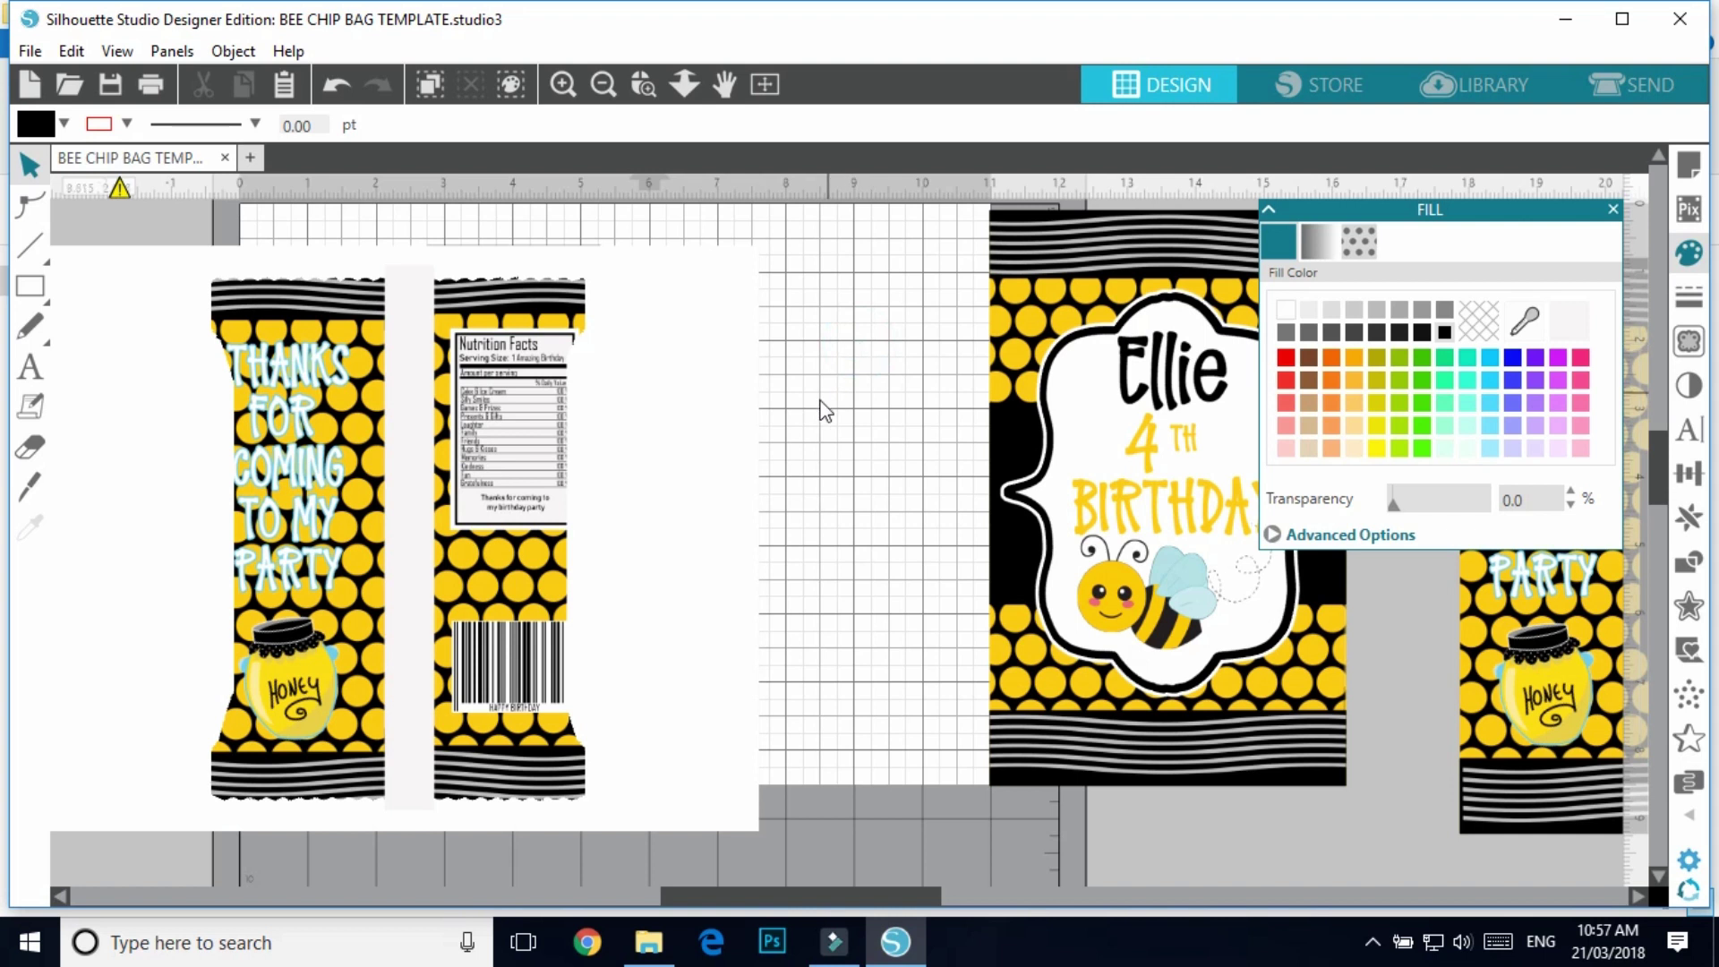
right_click(413, 383)
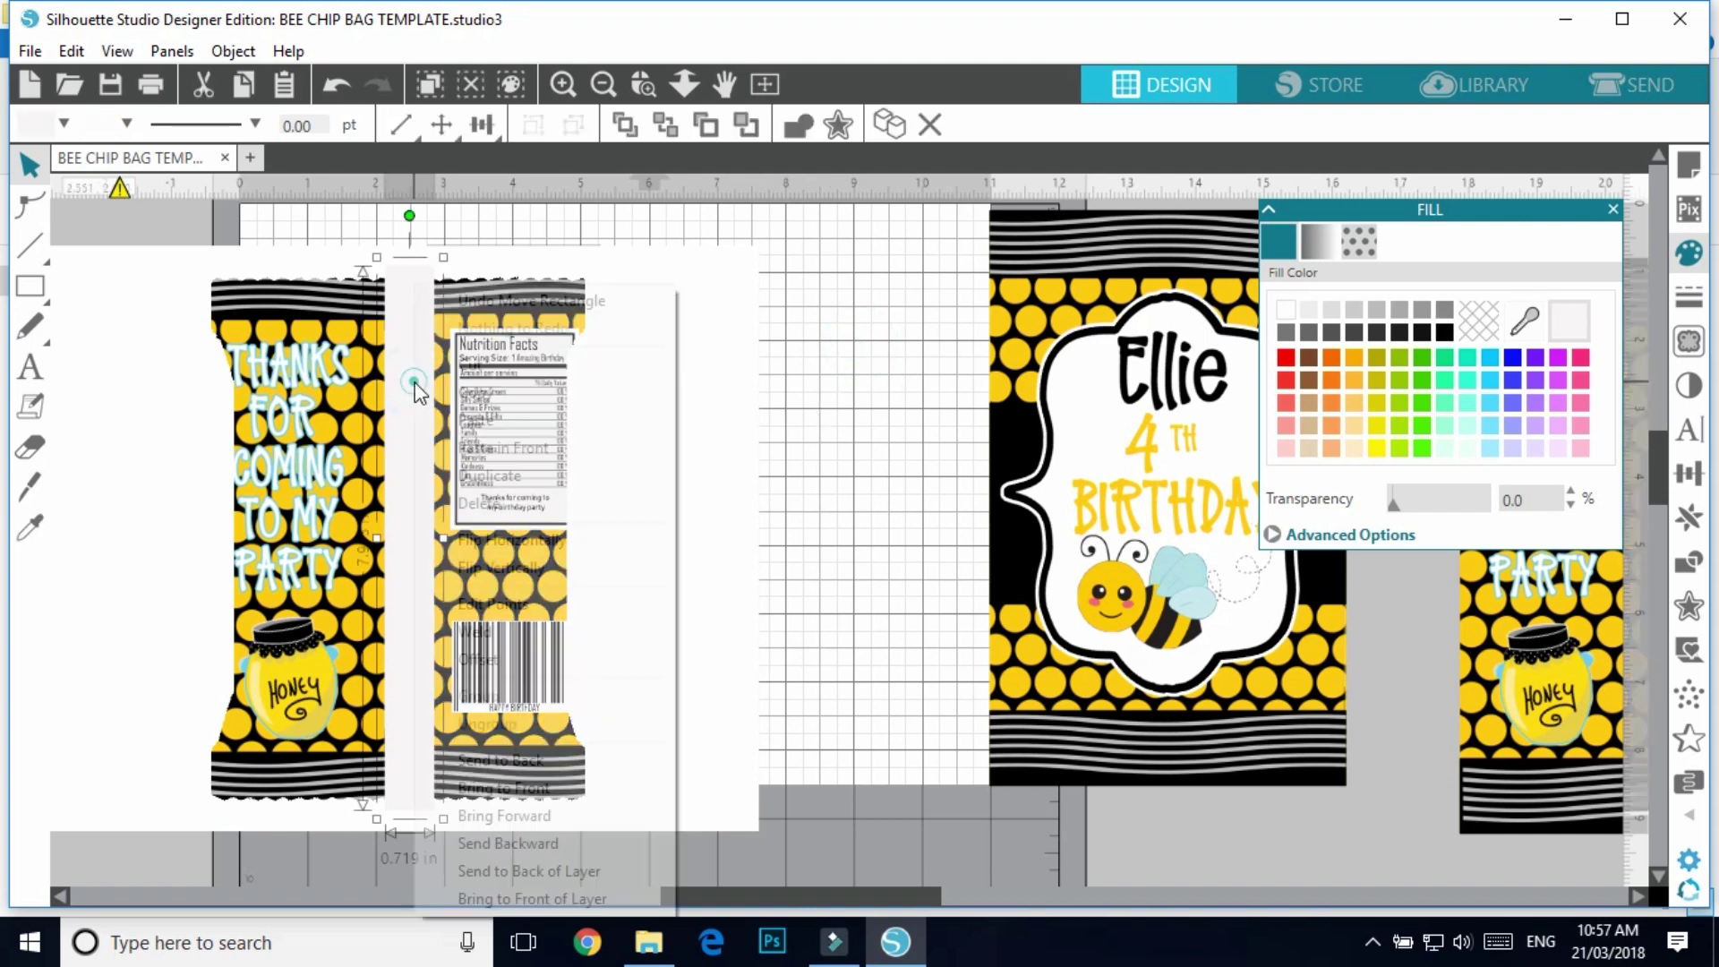
left_click(540, 761)
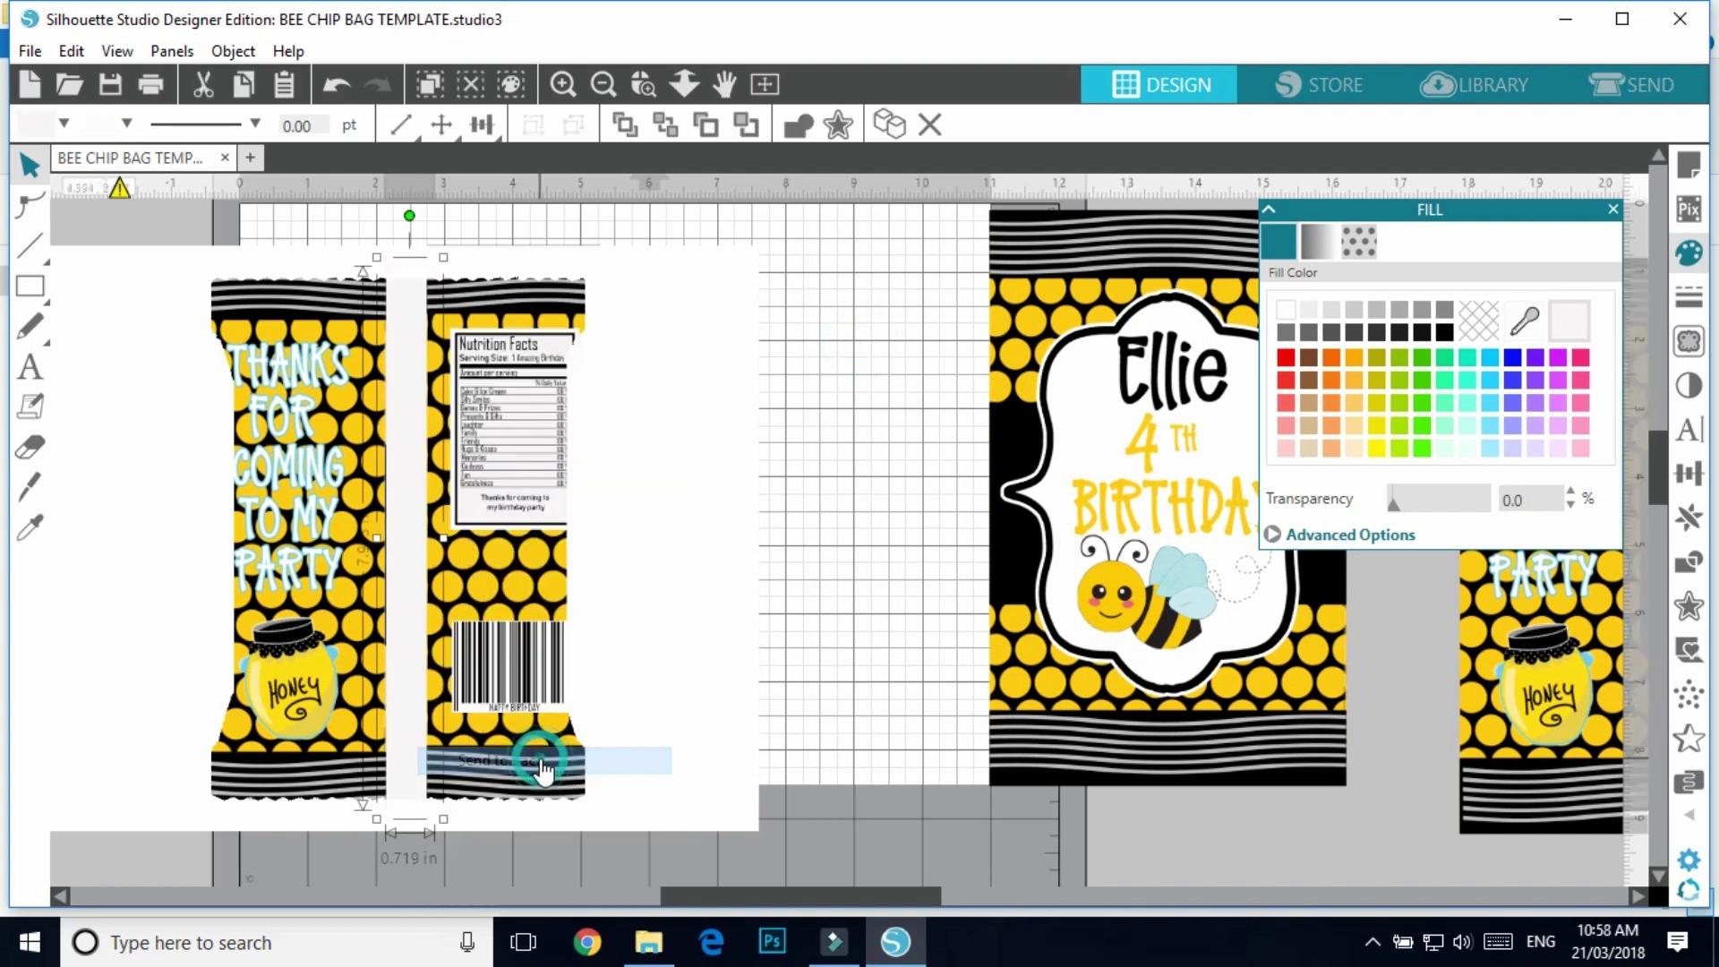
- Group all the mockup back-panel pieces and reposition the group
left_click(846, 541)
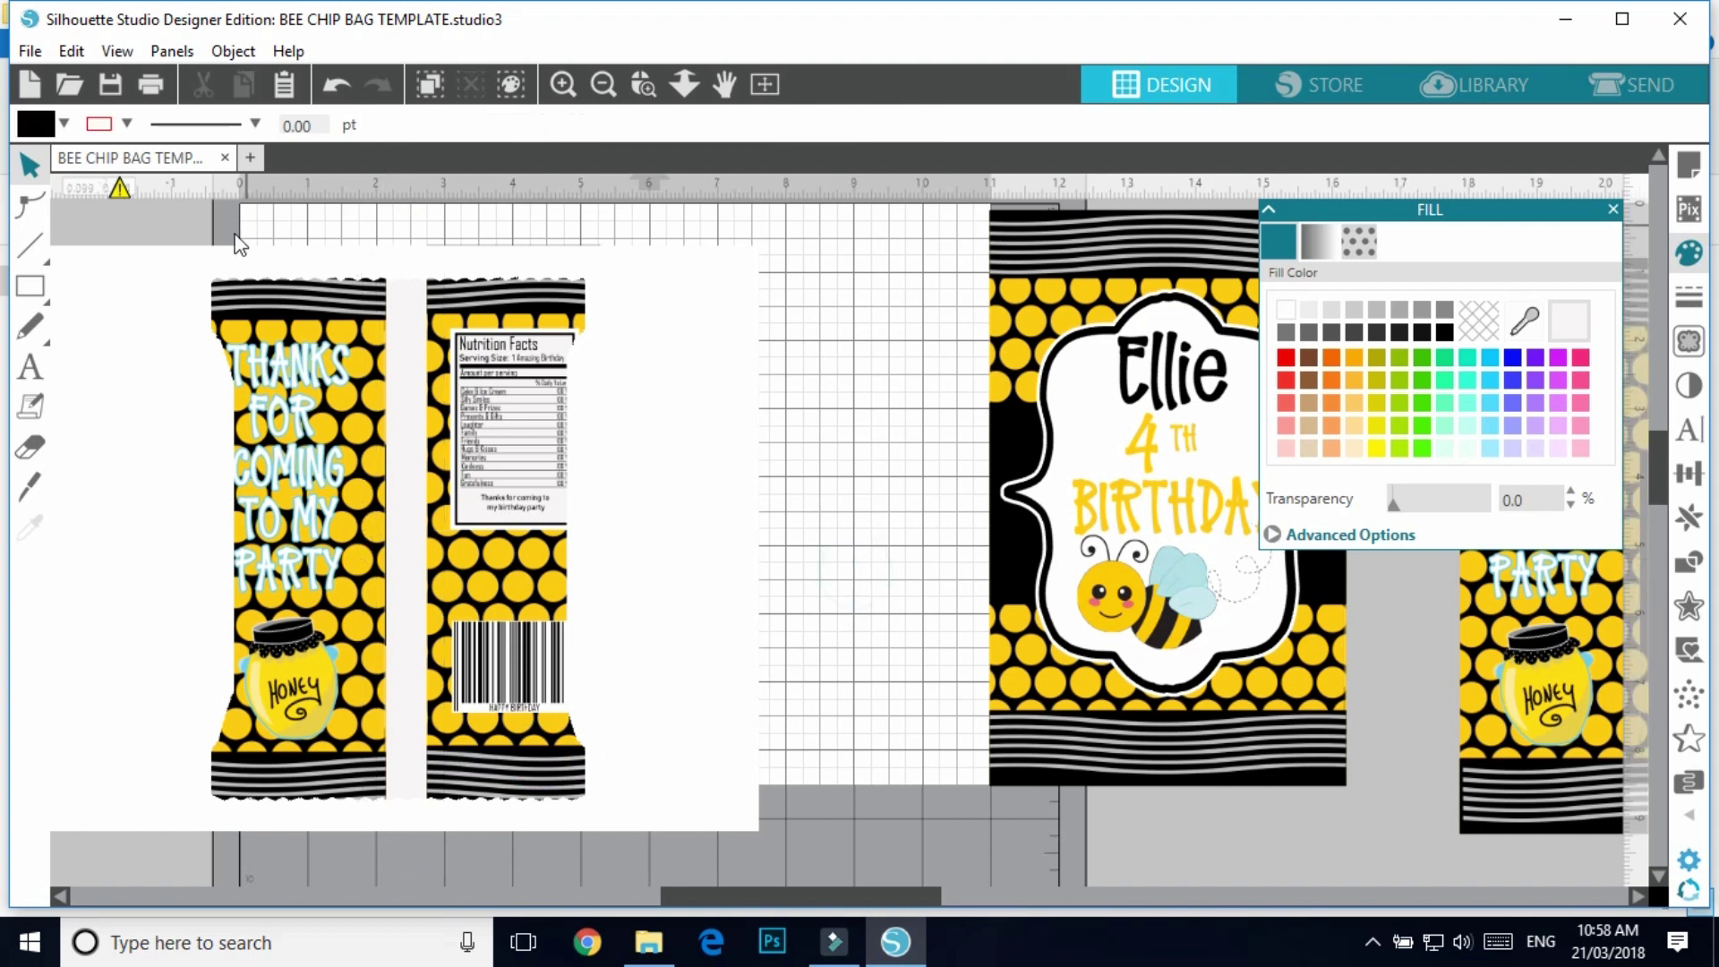
left_click_drag(176, 218, 647, 812)
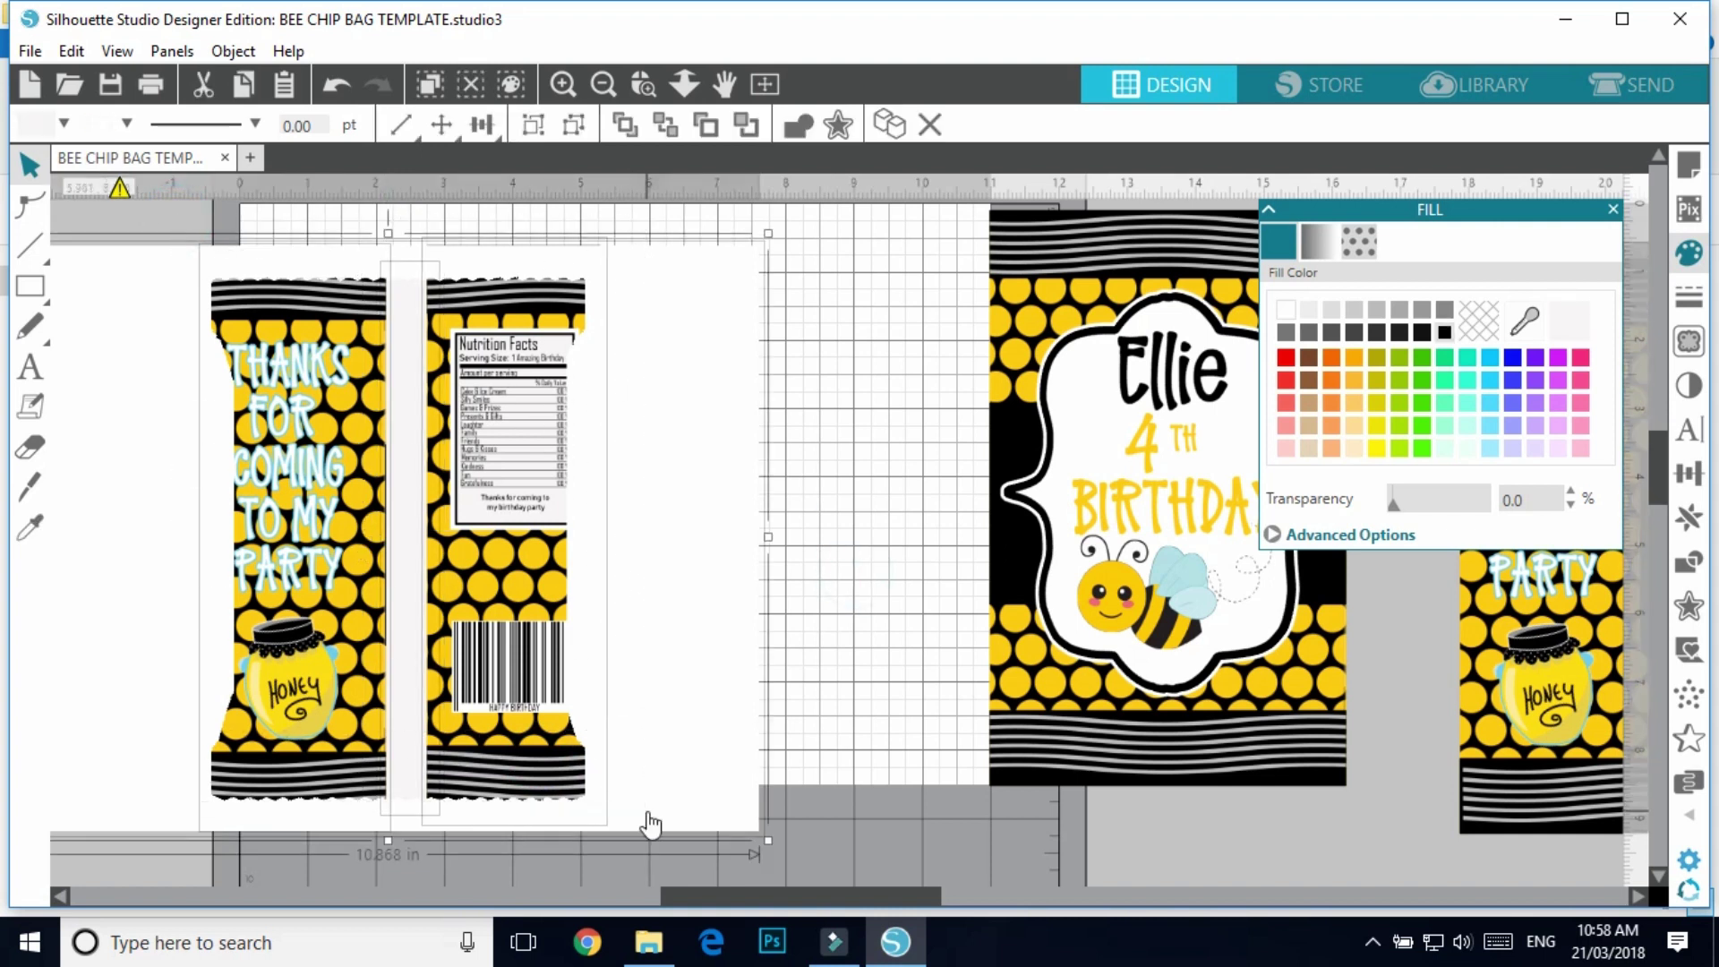
left_click(534, 128)
left_click_drag(680, 472, 913, 430)
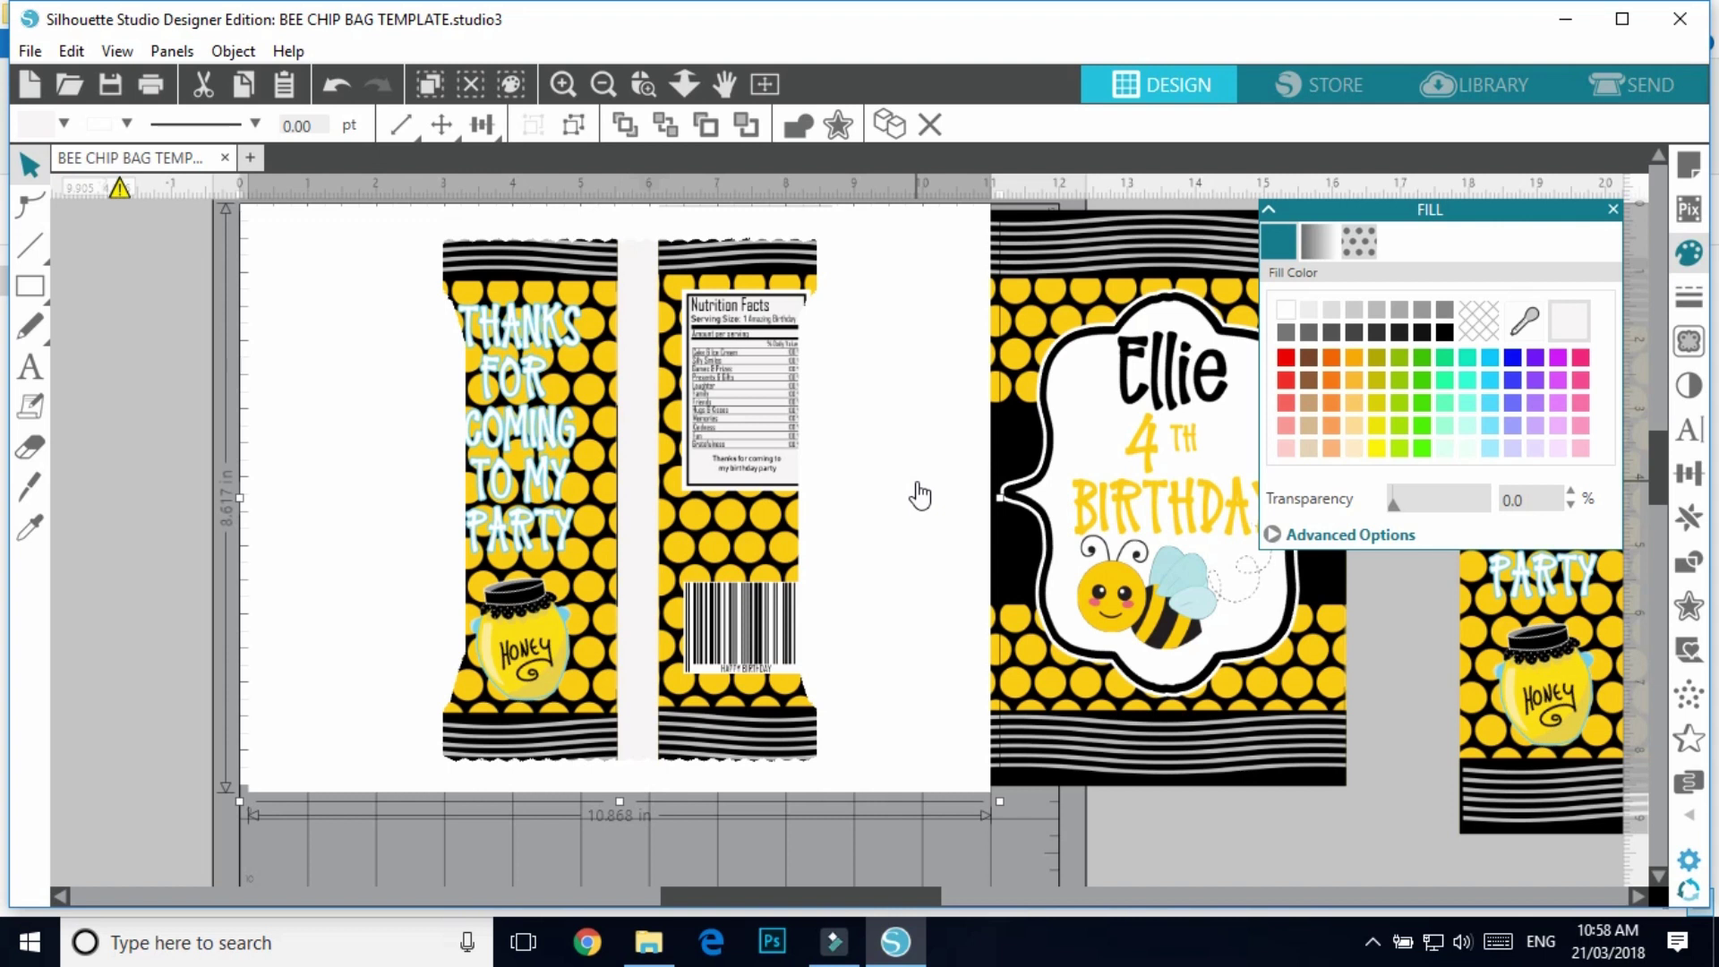
left_click_drag(905, 483, 808, 490)
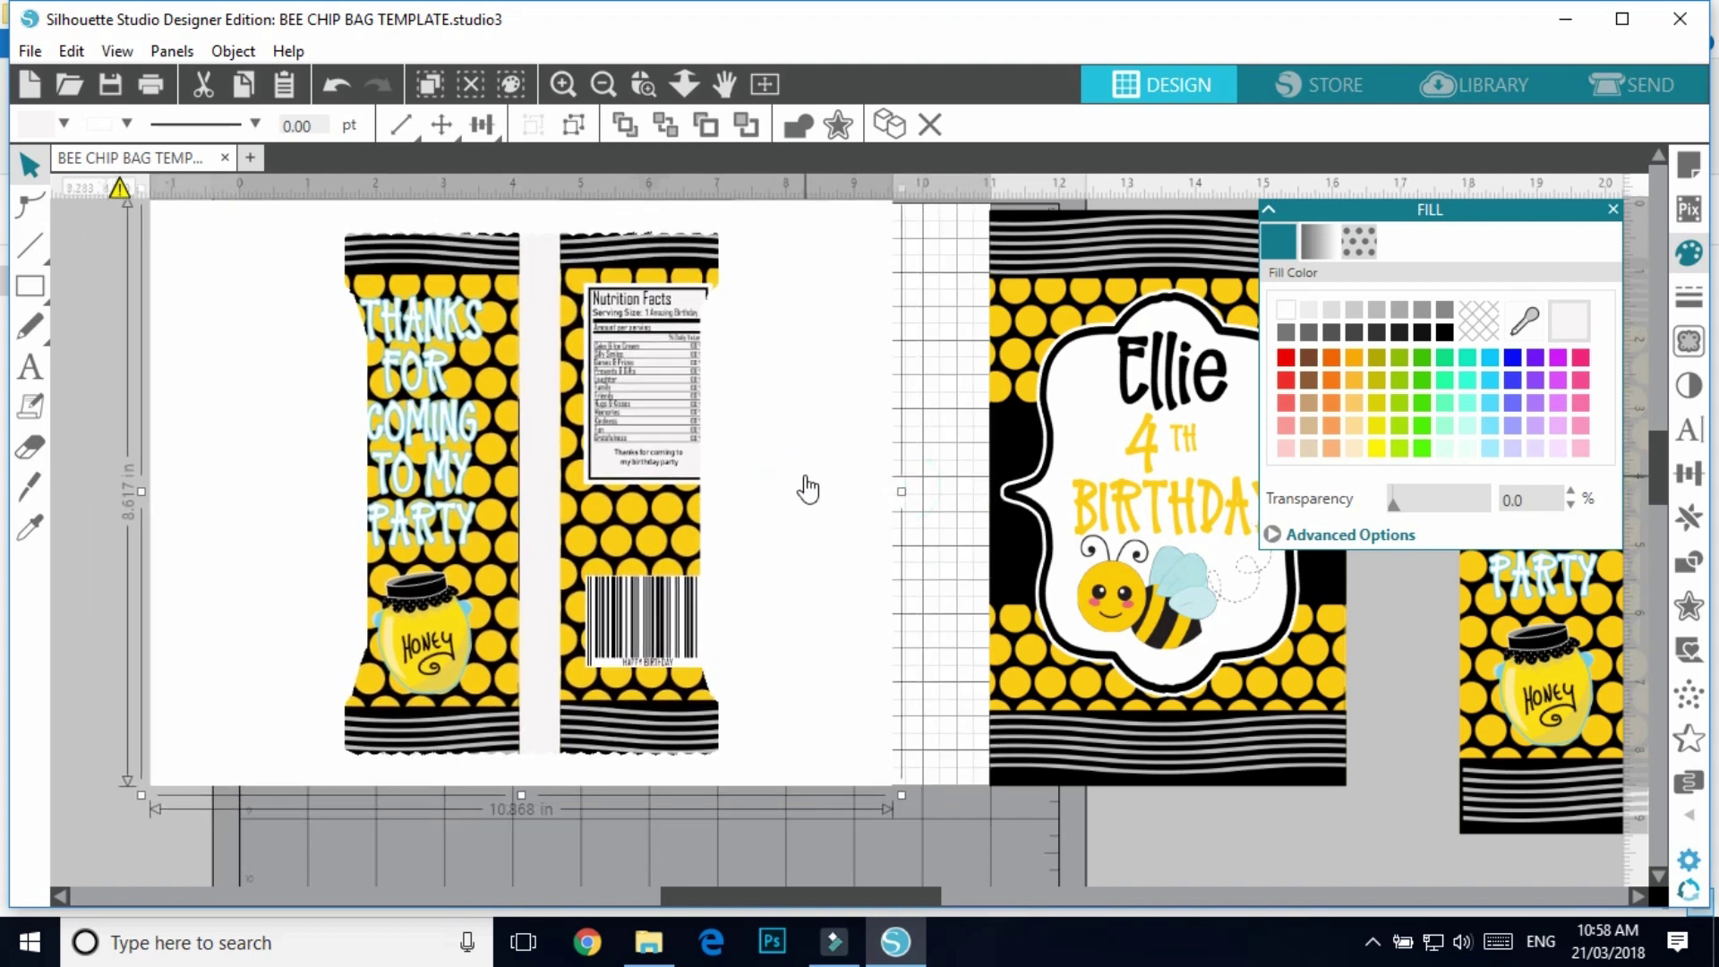
- Place the bee front design beside the grouped back panels, nudging the Party bag and mockup panel into line
left_click_drag(1191, 673, 1226, 702)
left_click_drag(1108, 698, 1028, 673)
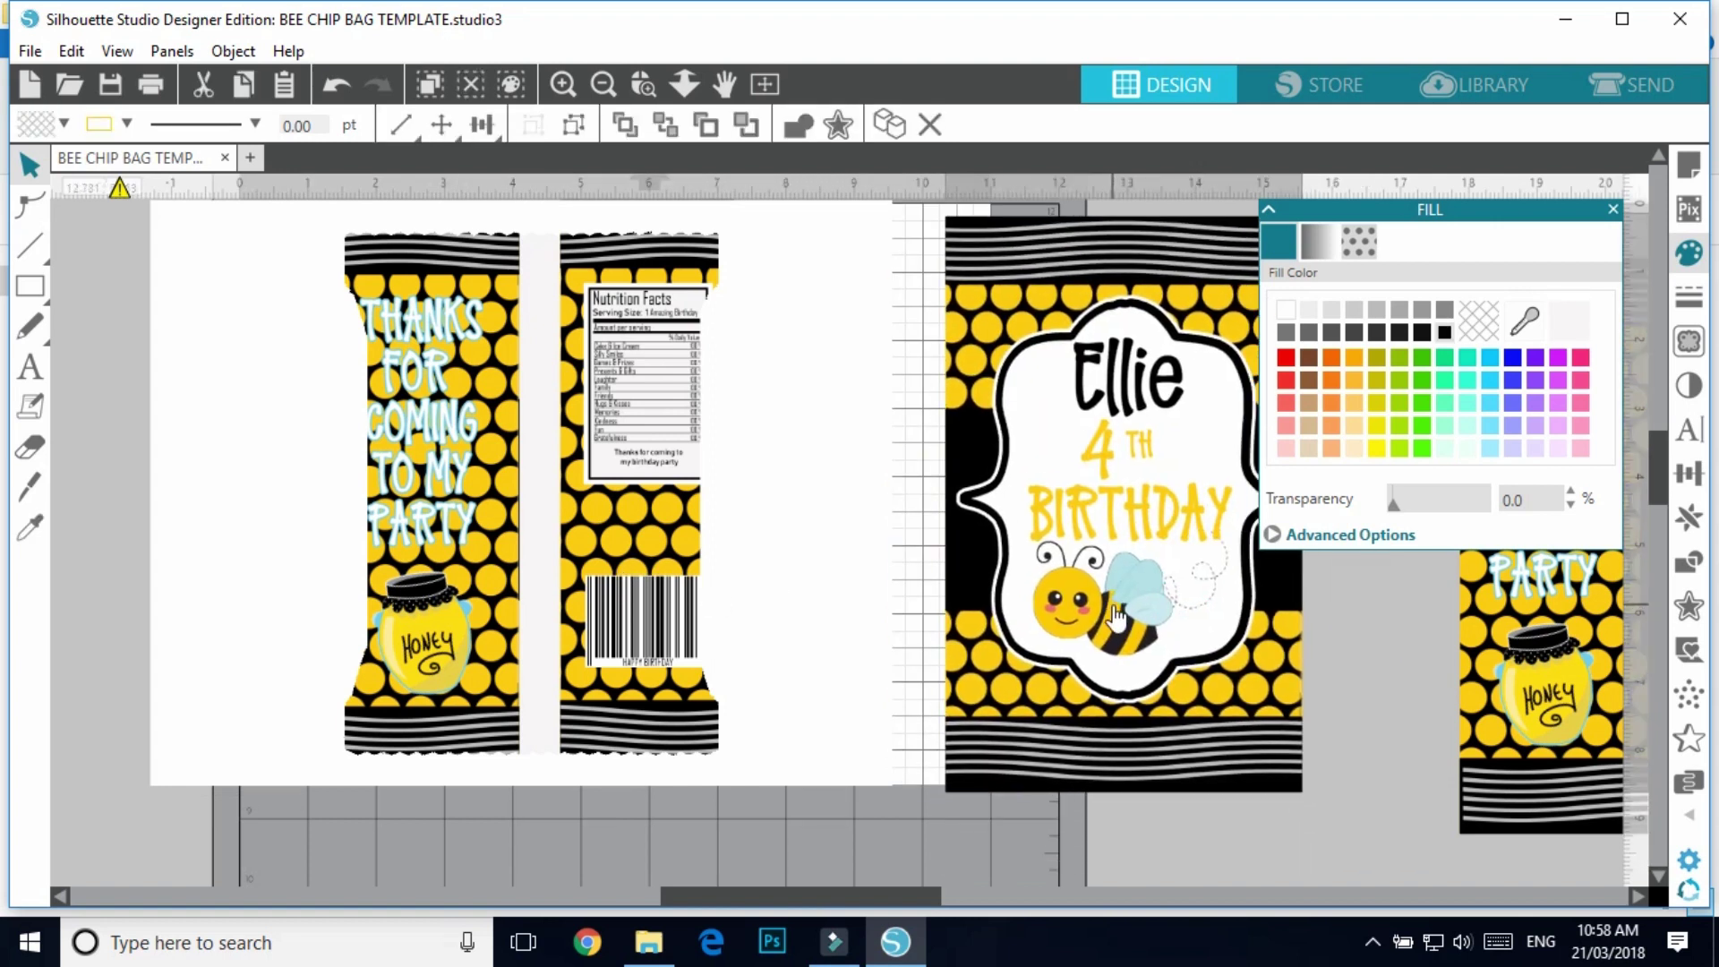
left_click(1530, 752)
left_click_drag(1529, 752, 1520, 765)
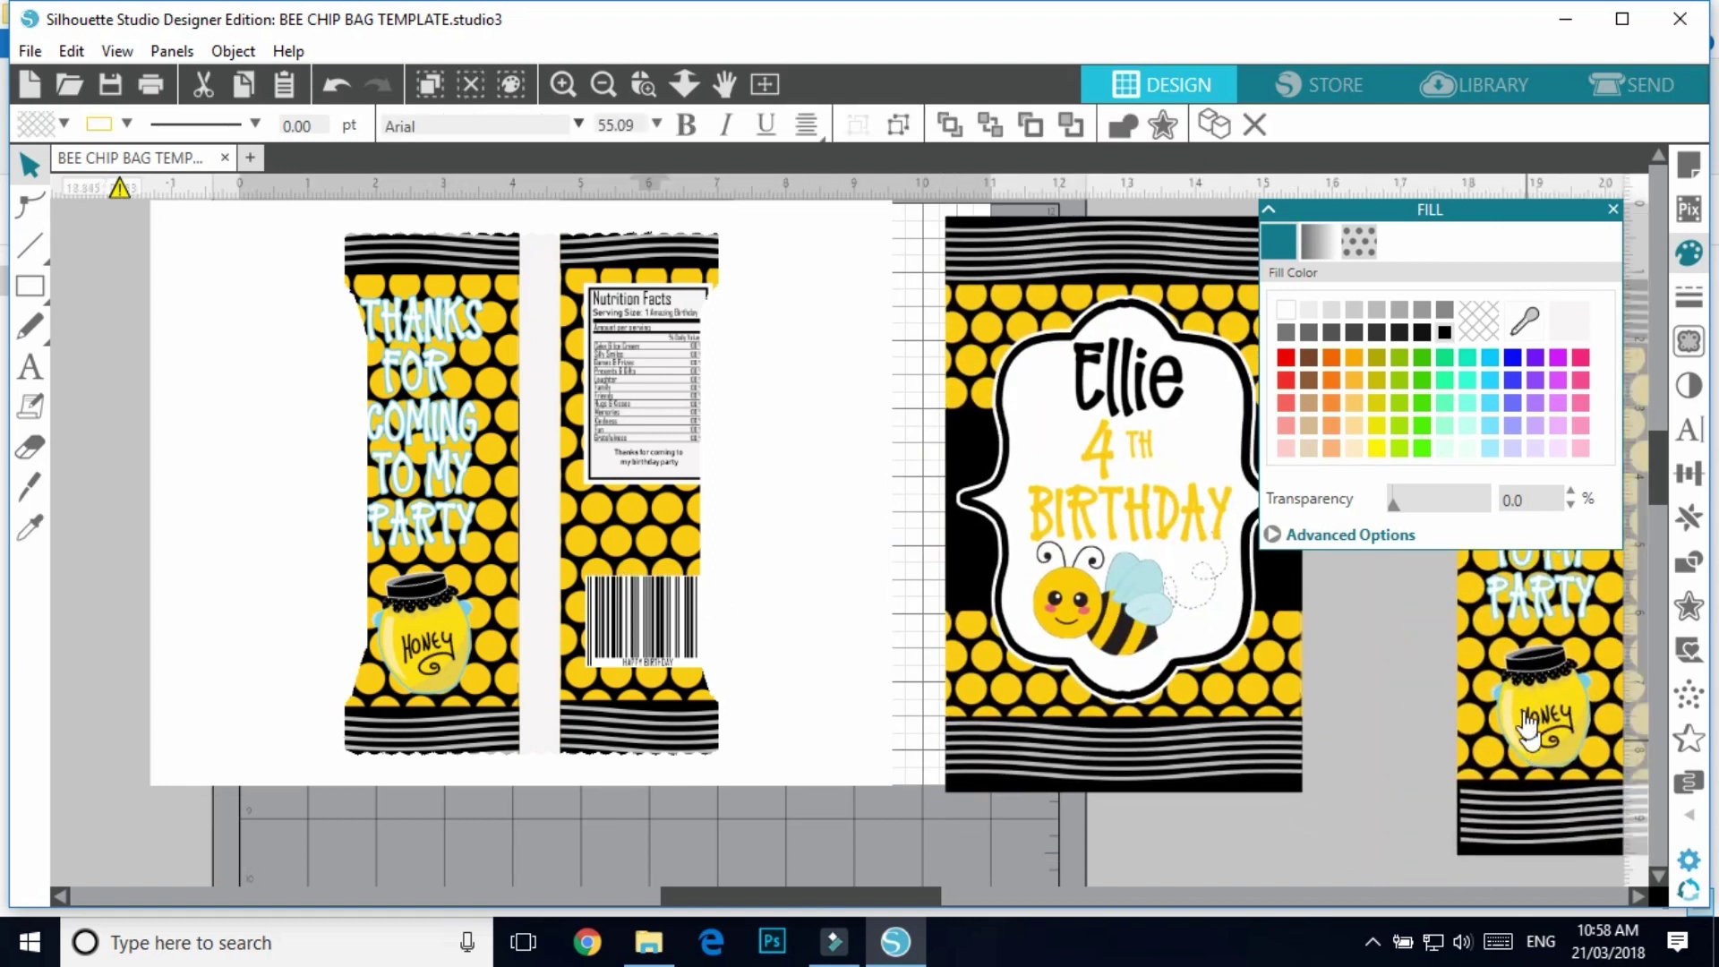
left_click(1135, 461)
left_click_drag(1116, 434, 1101, 428)
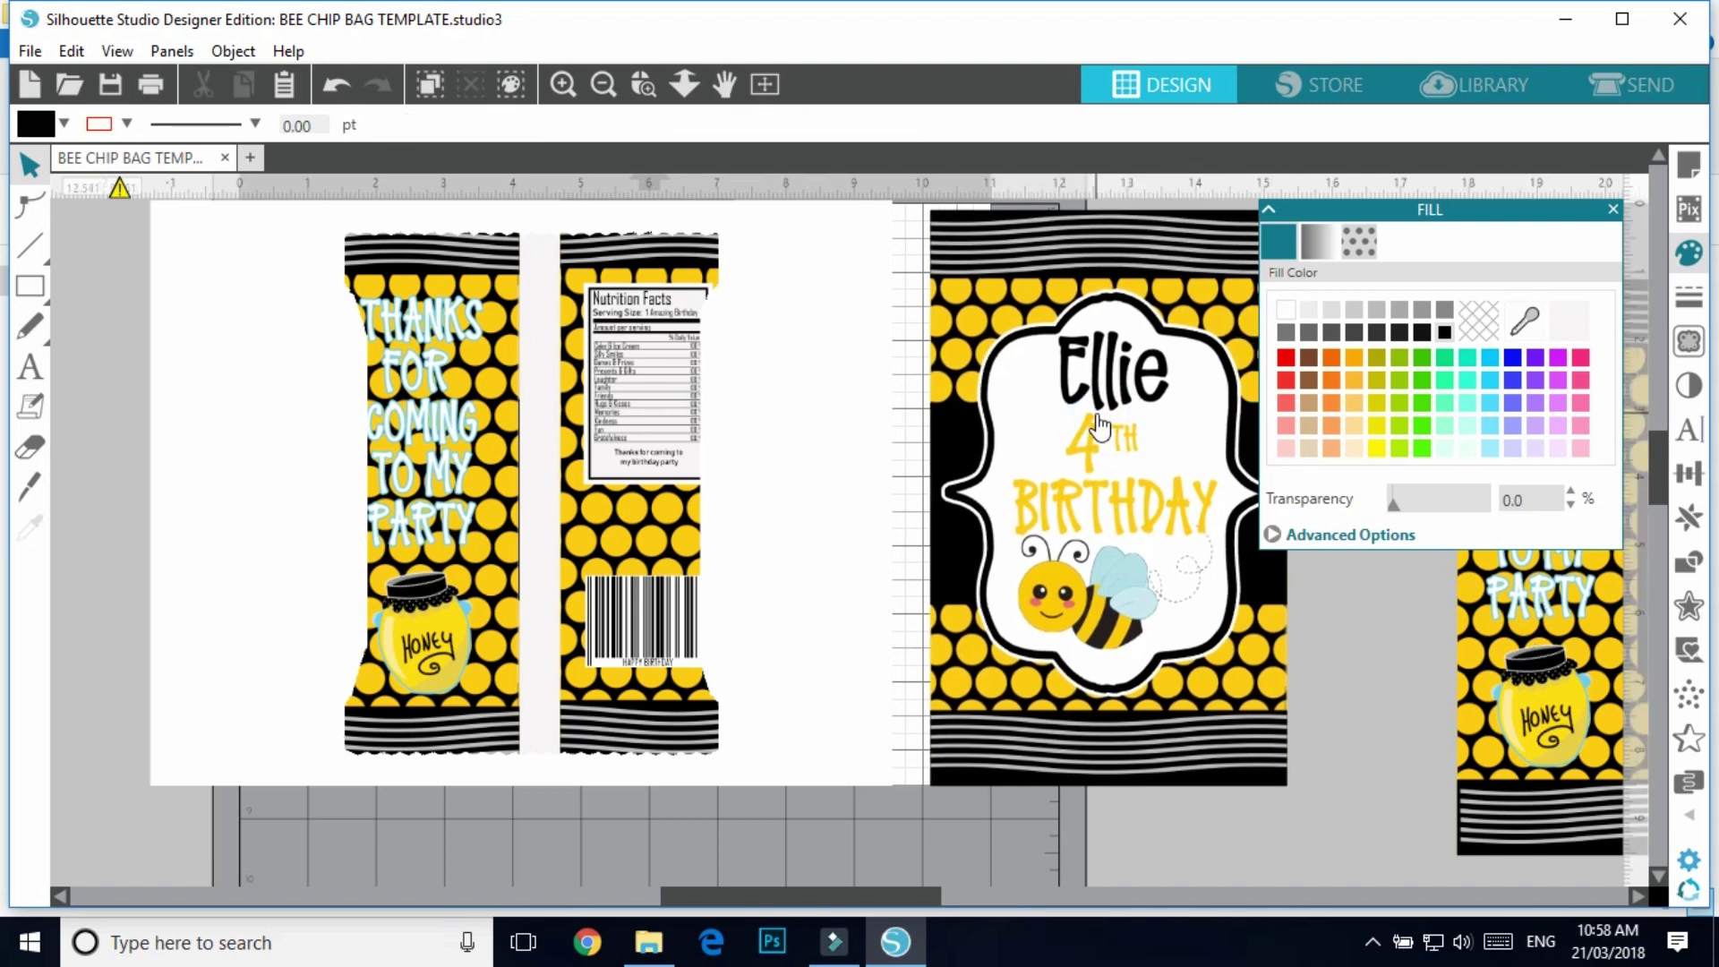
left_click(855, 408)
key("Right")
key("Right")
key("Right")
key("Right")
key("Right")
key("Right")
key("Right")
key("Right")
key("Right")
key("Right")
key("Right")
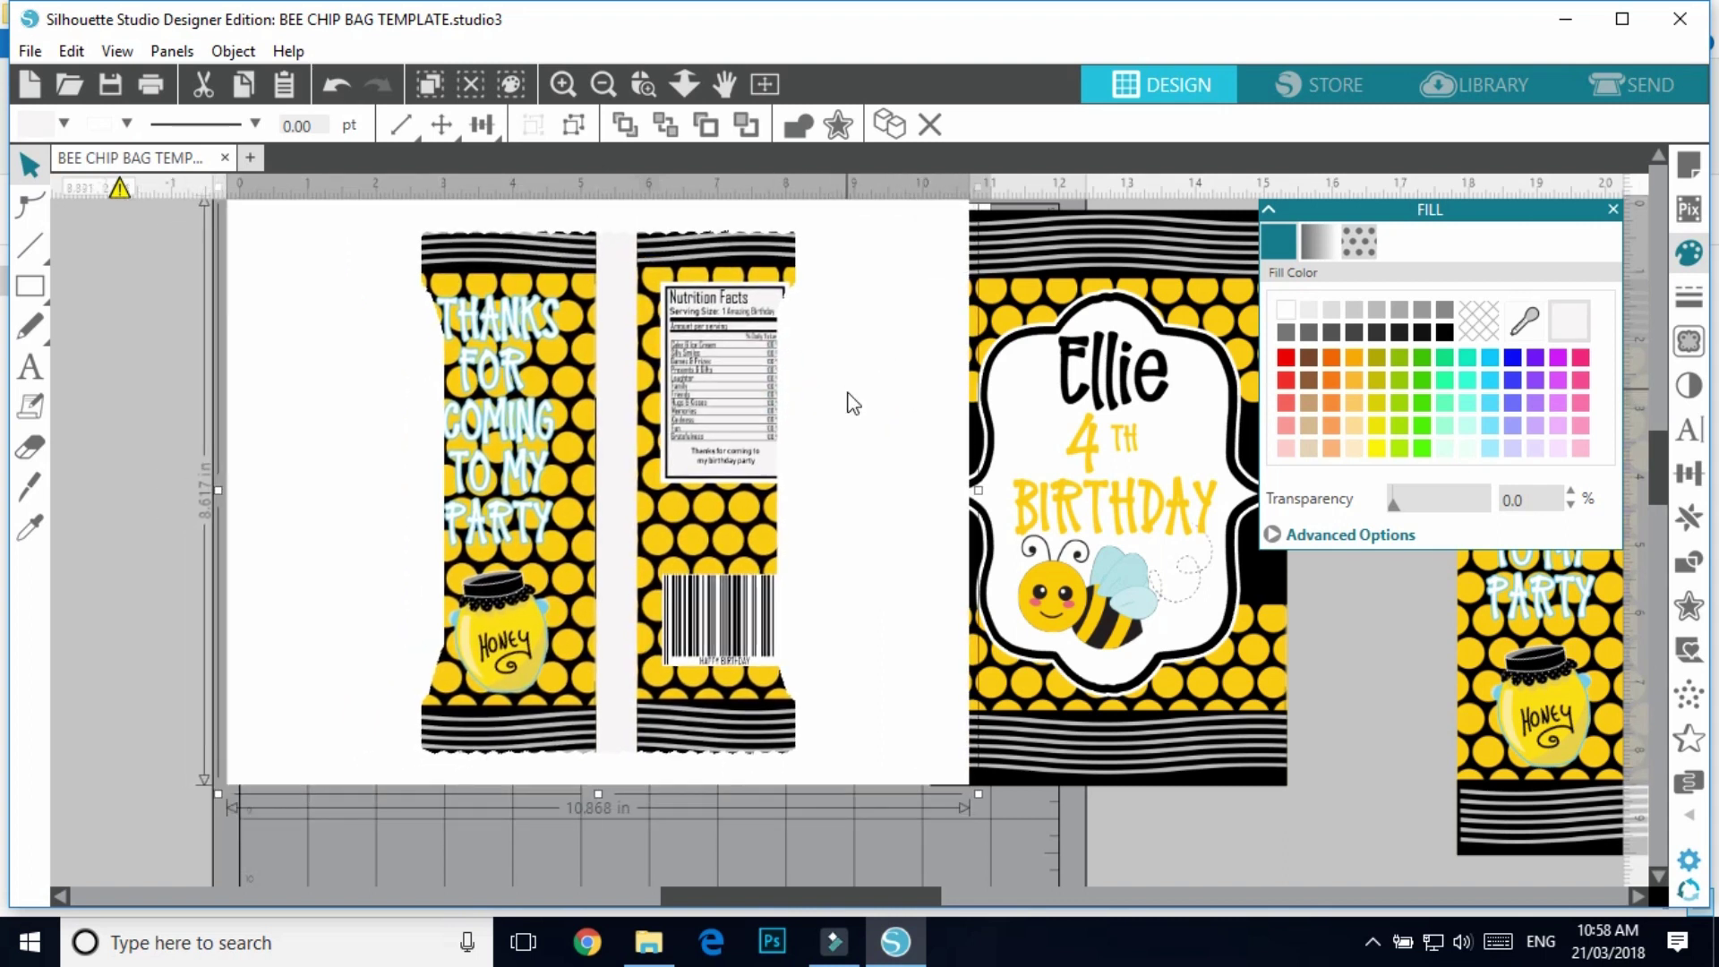